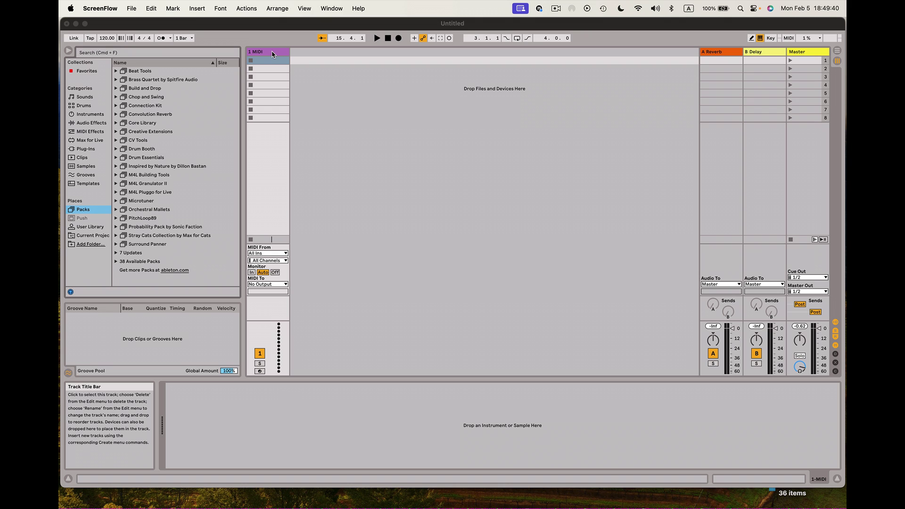
Load the VST3 version of Maschine 2 from Native Instruments onto the MIDI track and reposition its plug-in window.
click(86, 150)
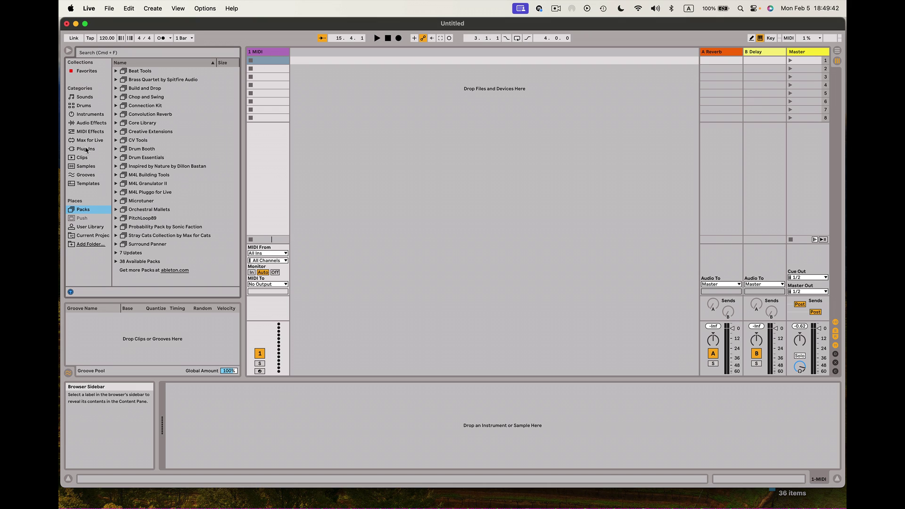
click(87, 150)
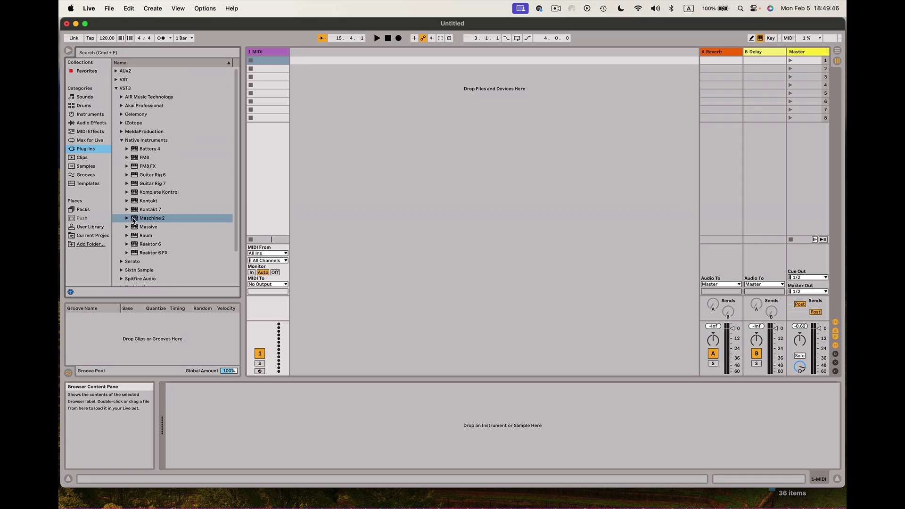
drag(133, 220, 276, 53)
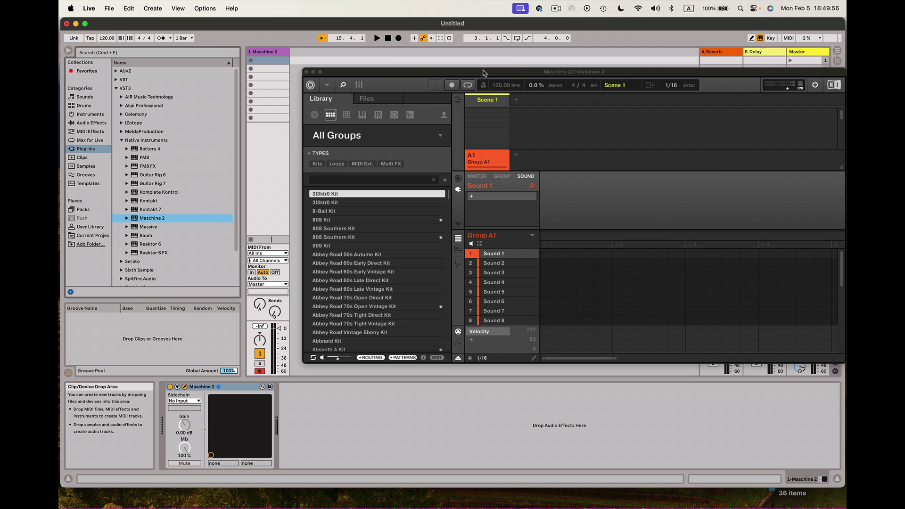
drag(452, 72, 471, 116)
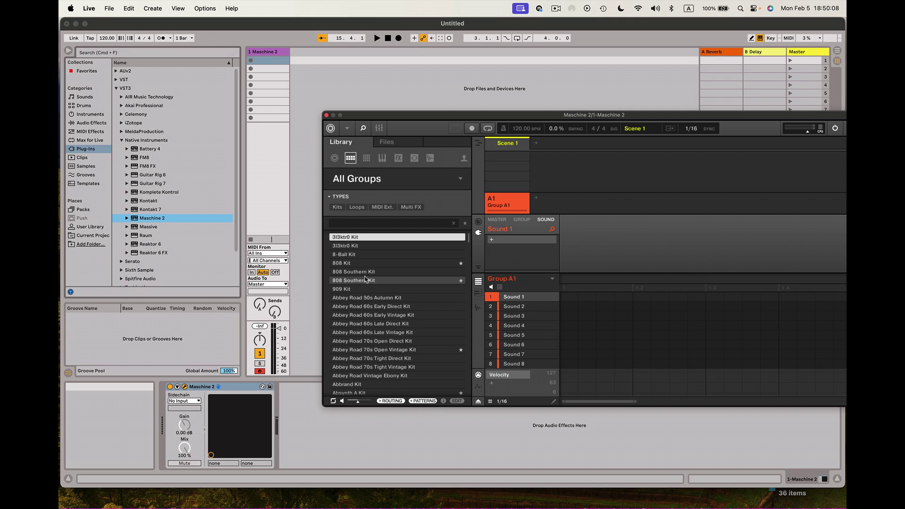
Load the second 3l3ktr0 Kit in the group library and preview its pattern.
double_click(355, 246)
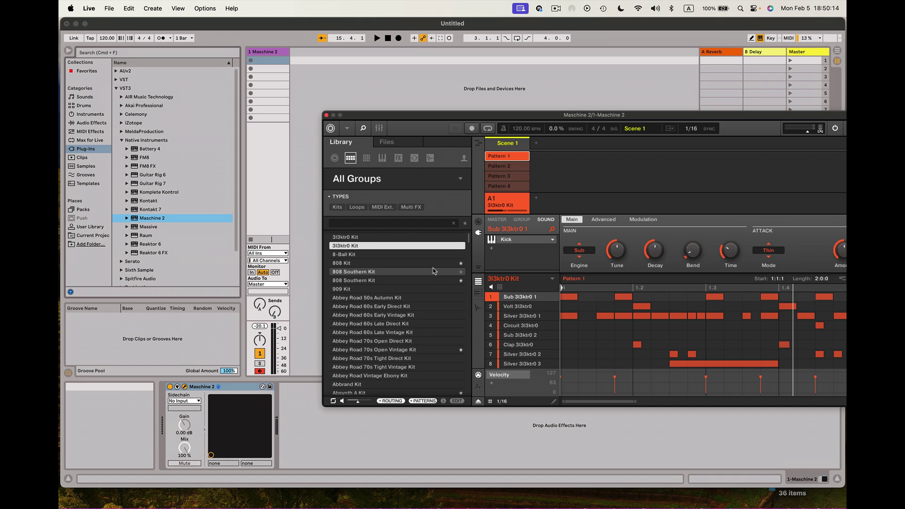
key(space)
key(space)
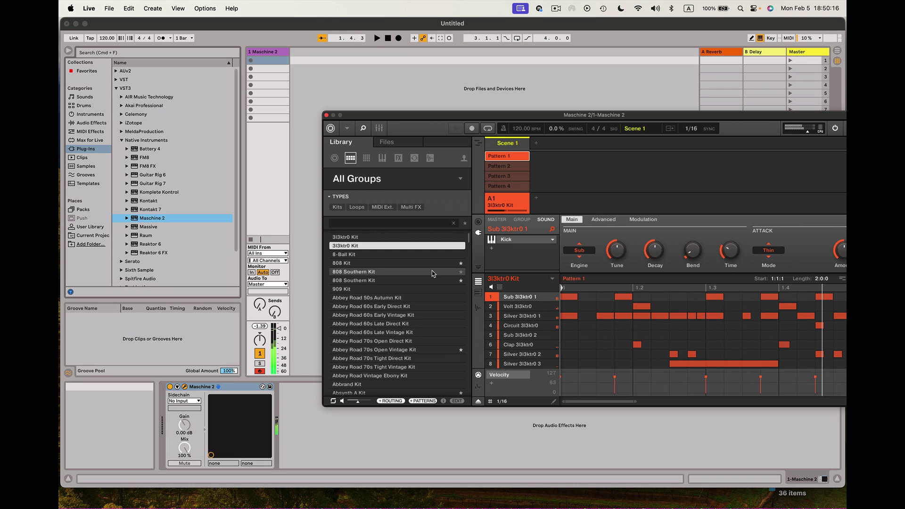
Load the 8-Ball Kit, preview its pattern, and bring the whole Maschine 2 window into view.
click(355, 255)
key(space)
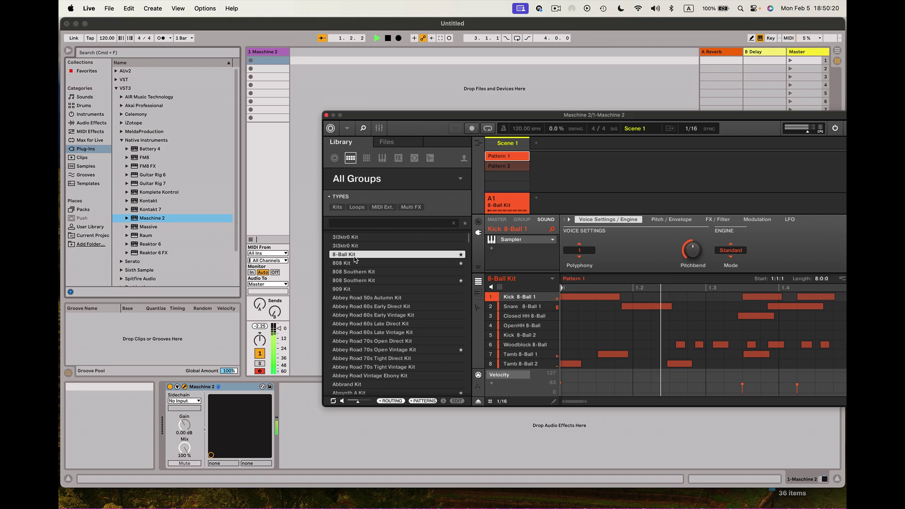
key(space)
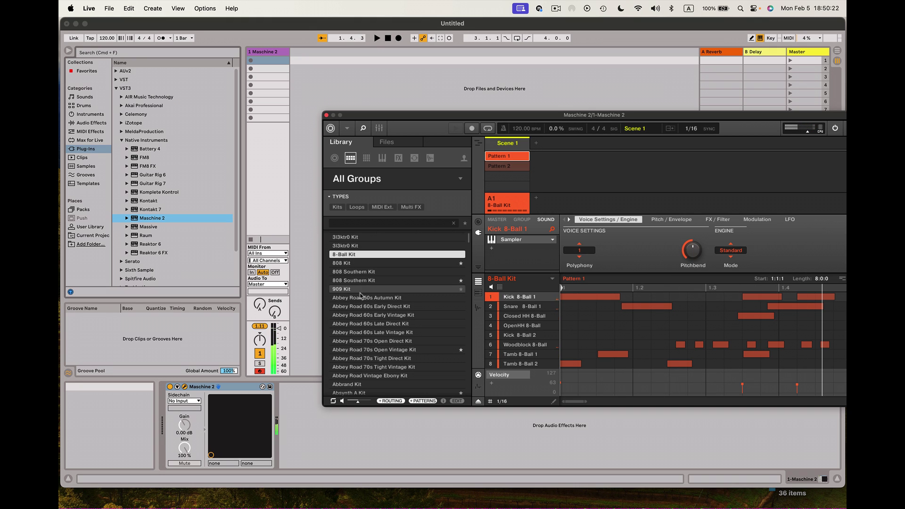
drag(488, 130, 441, 131)
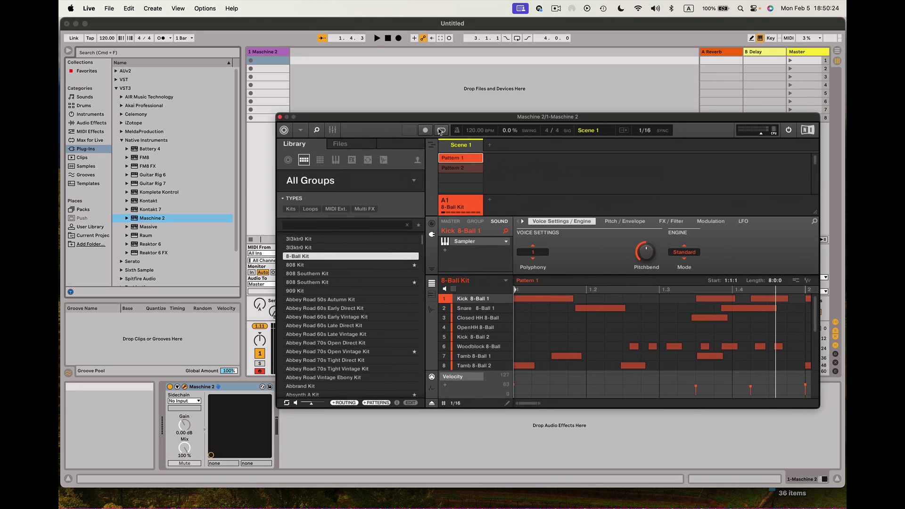
Set the project tempo to 109 BPM and play the 8-Ball Kit pattern at that speed.
click(105, 39)
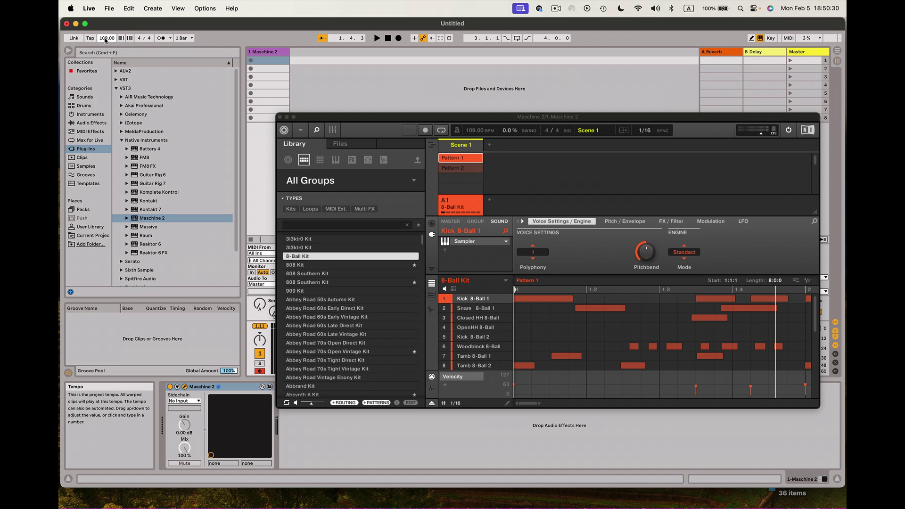
key(space)
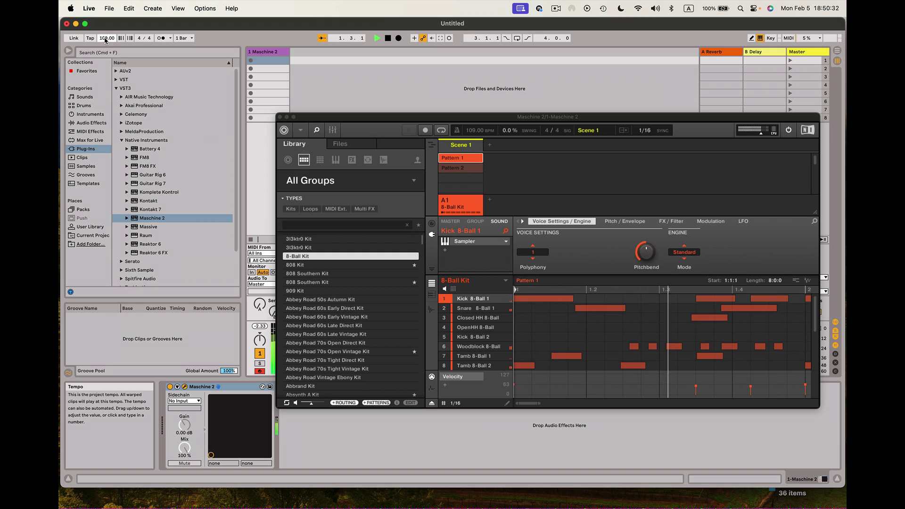
key(space)
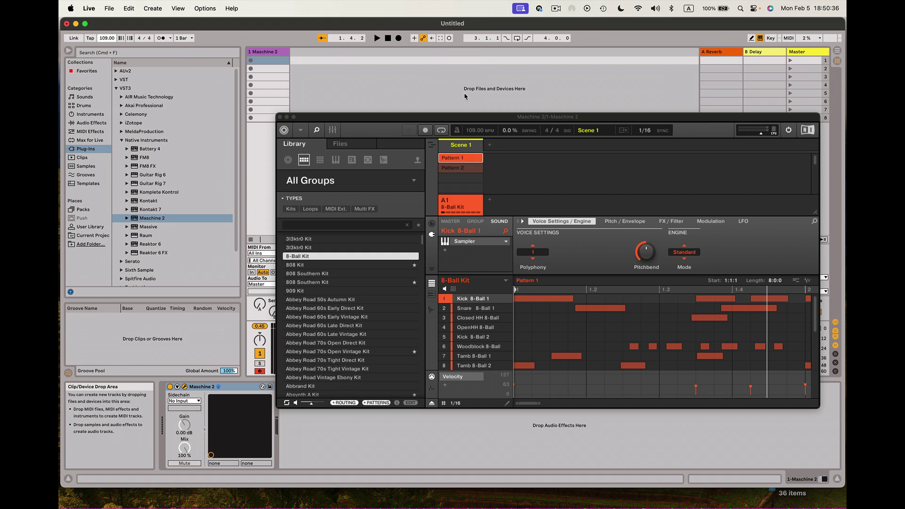
Audition sounds 2 to 8 of the 8-Ball Kit, from Snare 8-Ball 1 through Tamb 8-Ball 2.
click(470, 308)
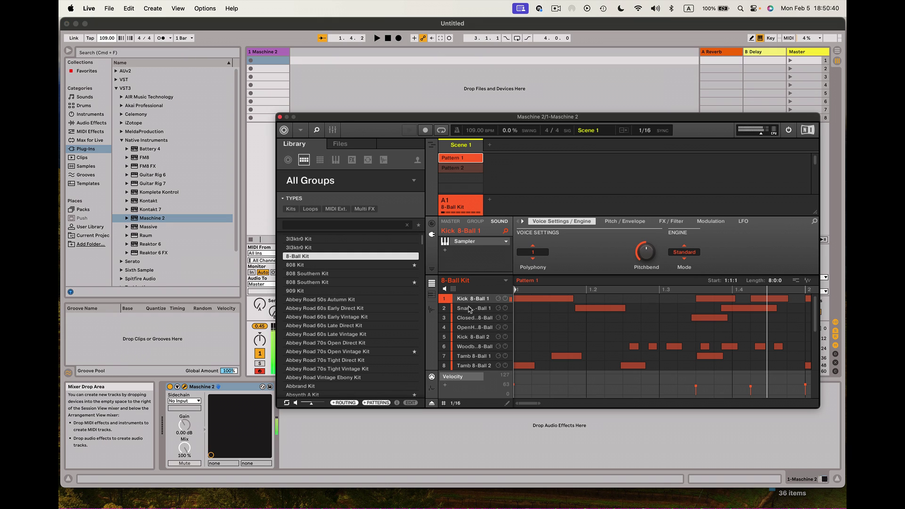
click(470, 318)
click(470, 328)
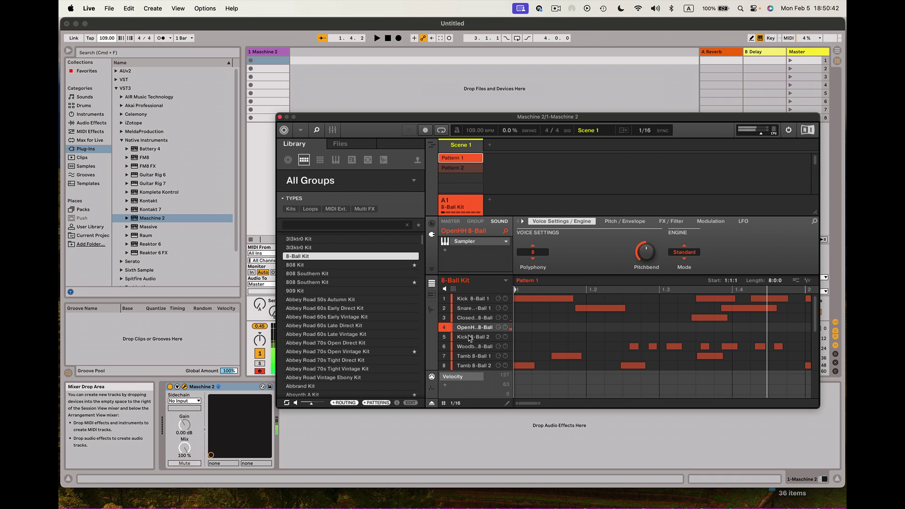
click(470, 337)
click(471, 346)
click(470, 357)
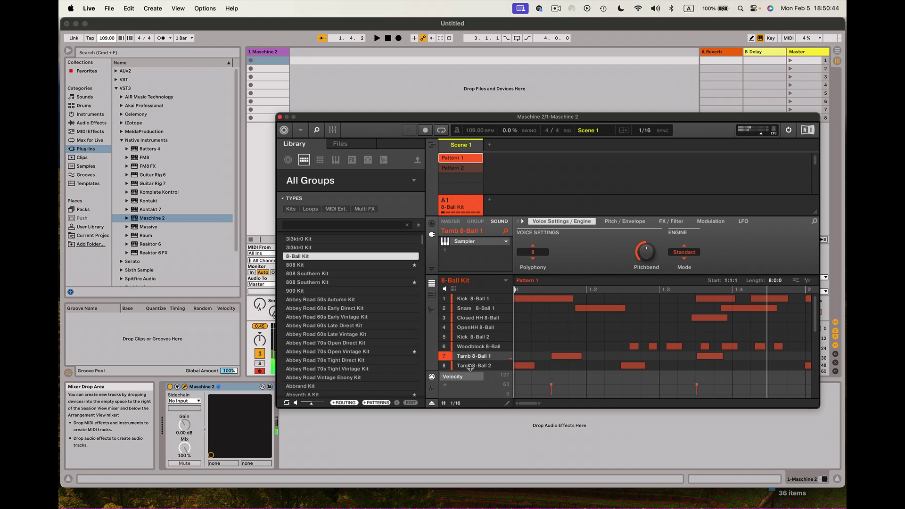
click(474, 366)
Audition sounds 16 down to 9 of the 8-Ball Kit, from Lick 8-Ball back to TambRoll 8-Ball.
scroll(498, 335, down, 2)
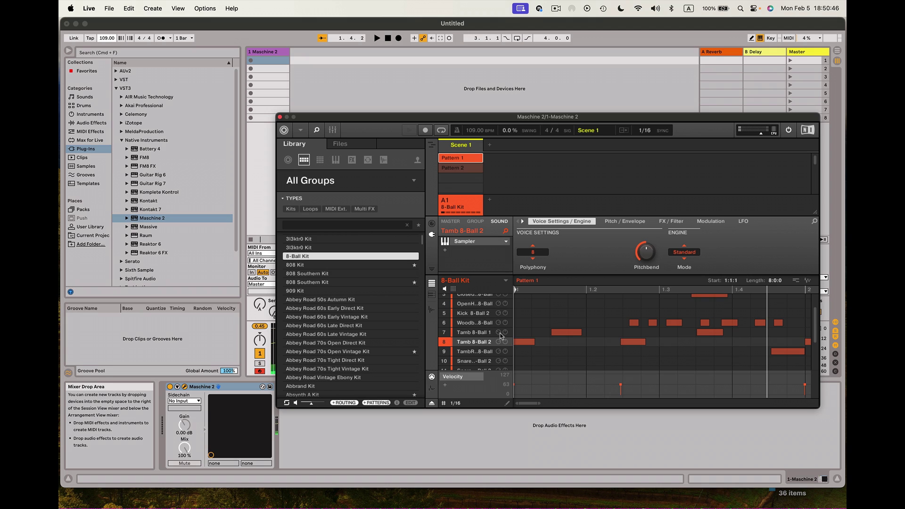
scroll(504, 335, down, 3)
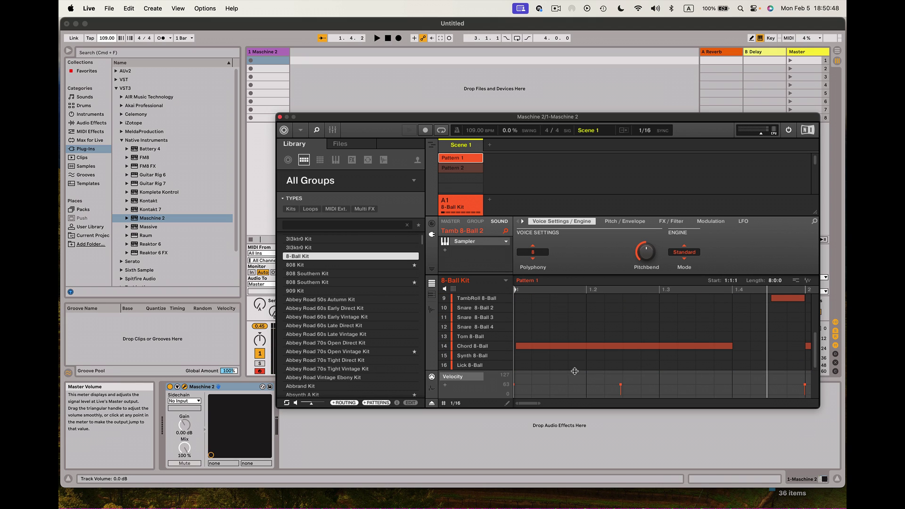
click(474, 366)
click(474, 356)
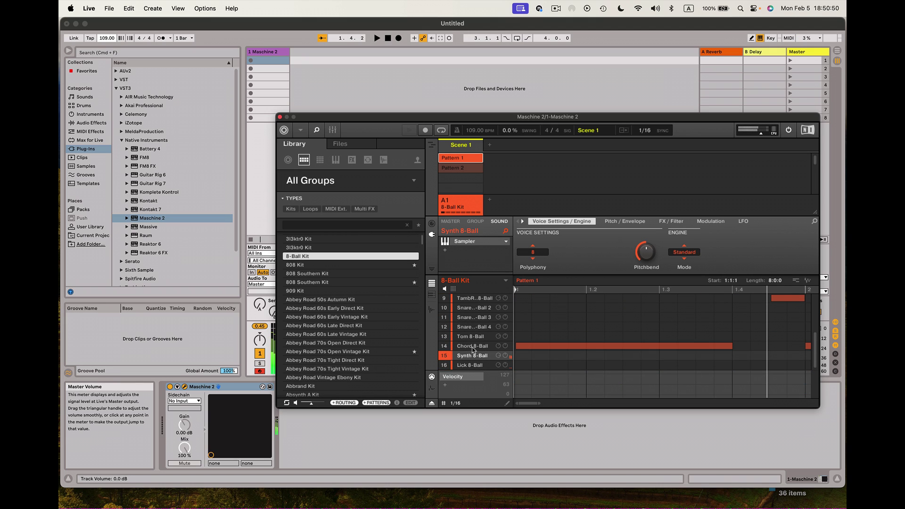
click(473, 346)
click(474, 336)
click(476, 328)
click(476, 318)
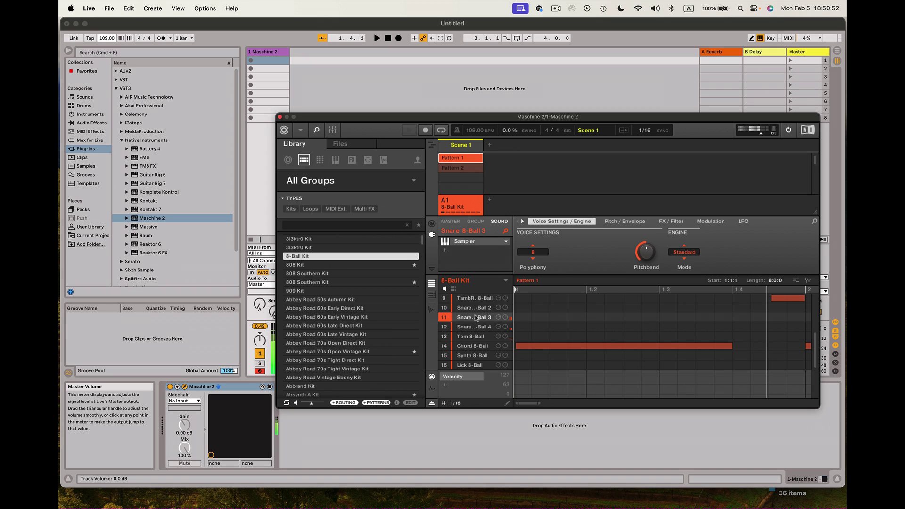
click(478, 309)
click(478, 299)
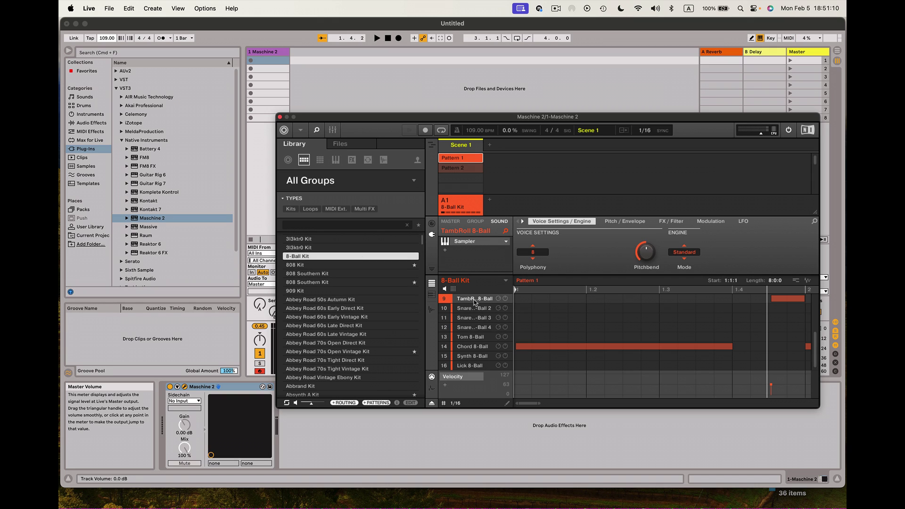
scroll(483, 316, up, 5)
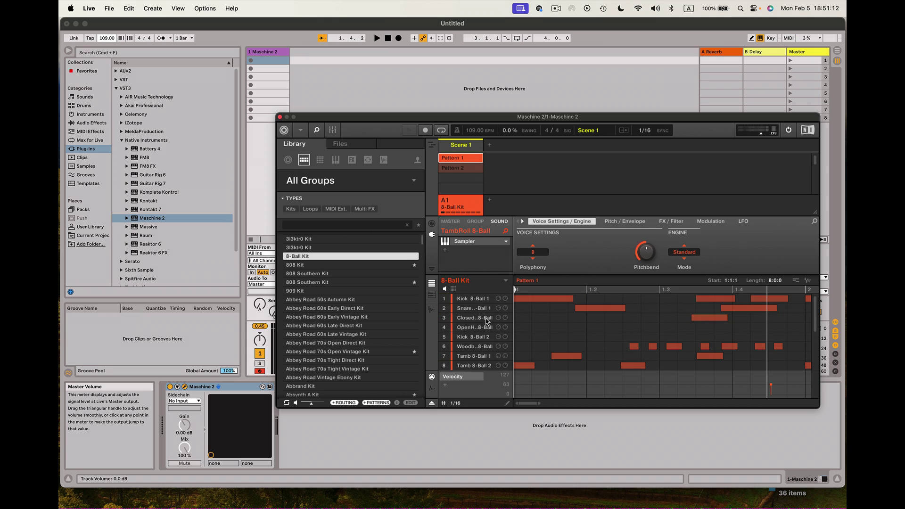
Show the audio output settings of the Kick 8-Ball 1 sound and look through its destination options.
click(476, 302)
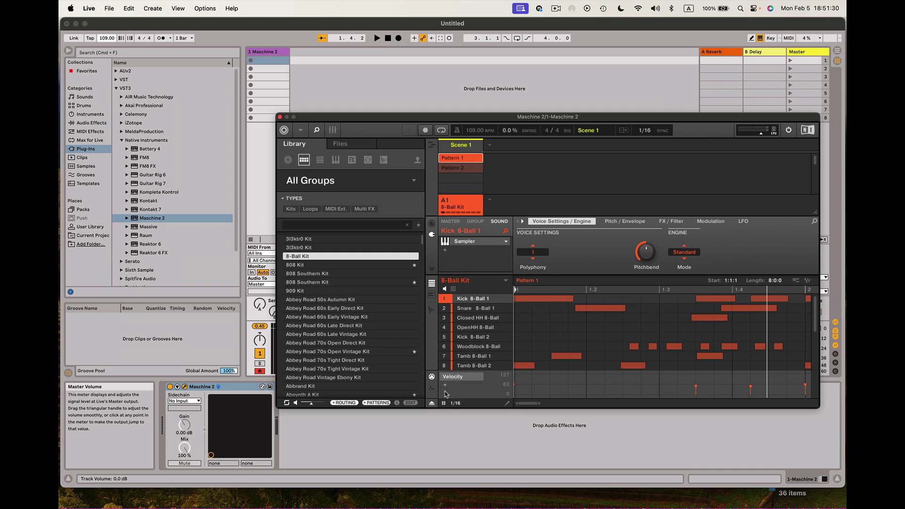
click(432, 225)
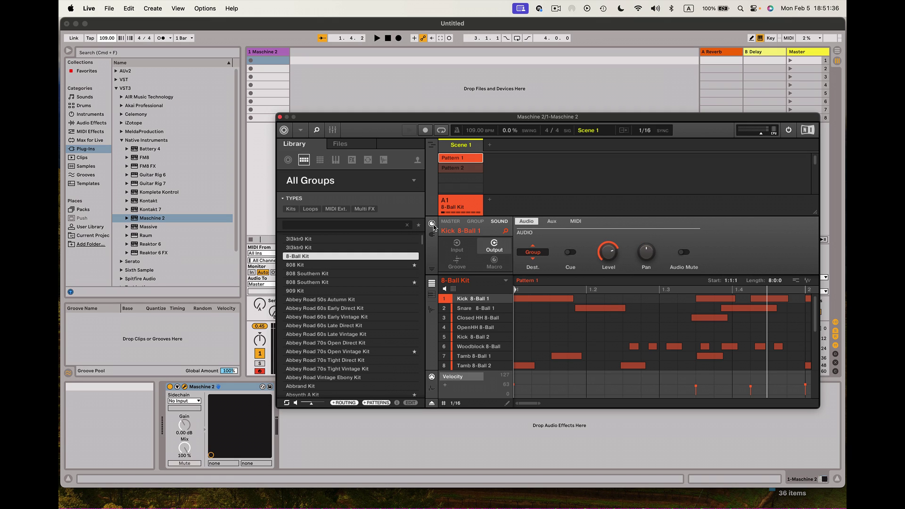
click(534, 253)
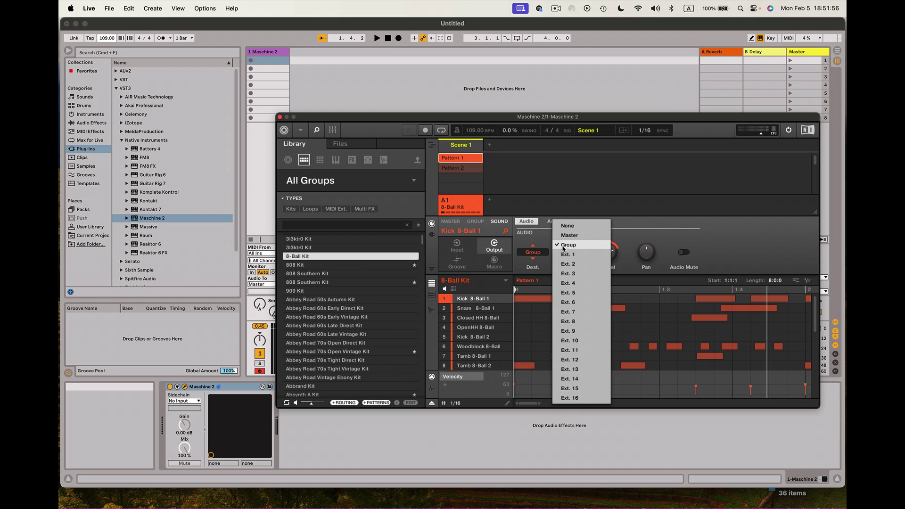
click(486, 301)
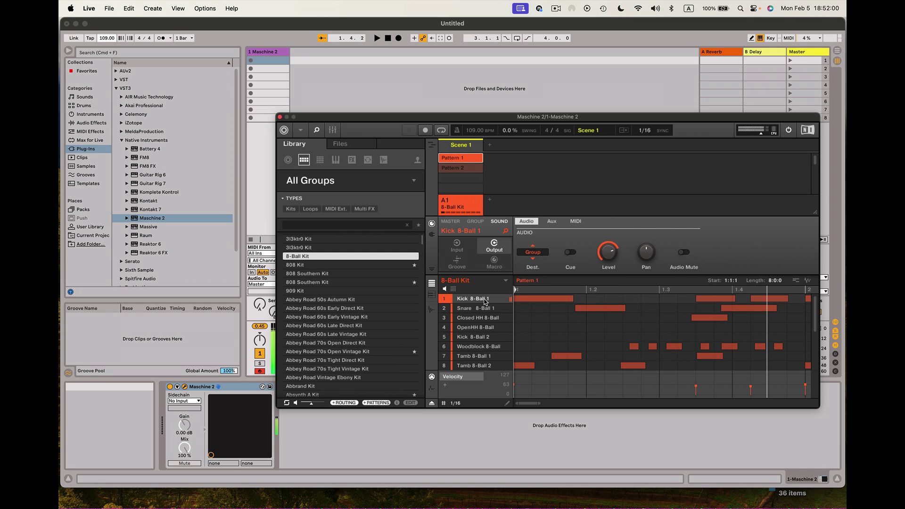
Reposition the Maschine 2 window so it uncovers the track's input and output section, keeping Kick 8-Ball 1 selected.
right_click(486, 300)
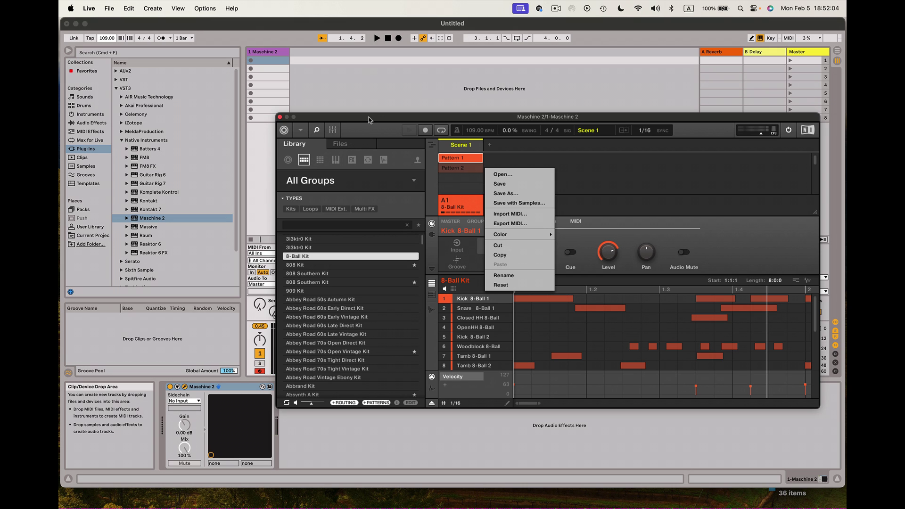
drag(378, 118, 476, 118)
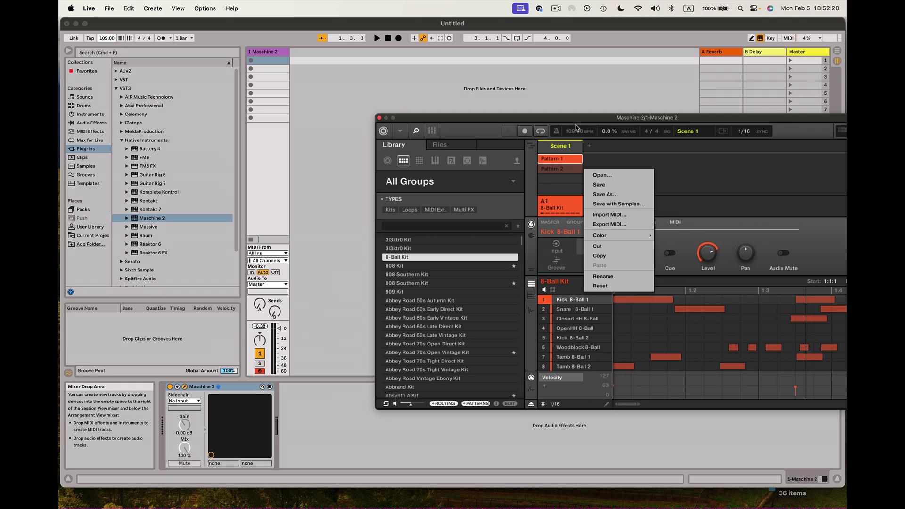
drag(538, 121, 509, 107)
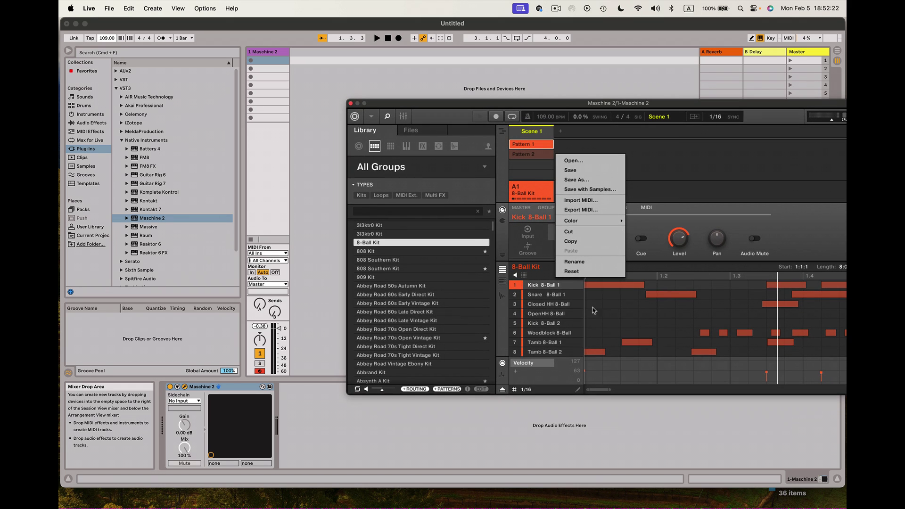
click(551, 290)
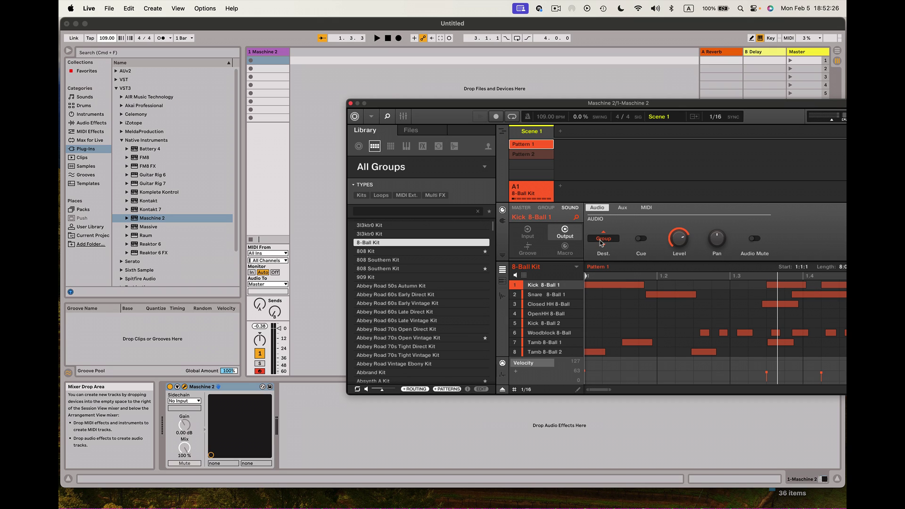
Set the audio output destination of the Kick 8-Ball 1 sound to Ext. 2.
click(602, 242)
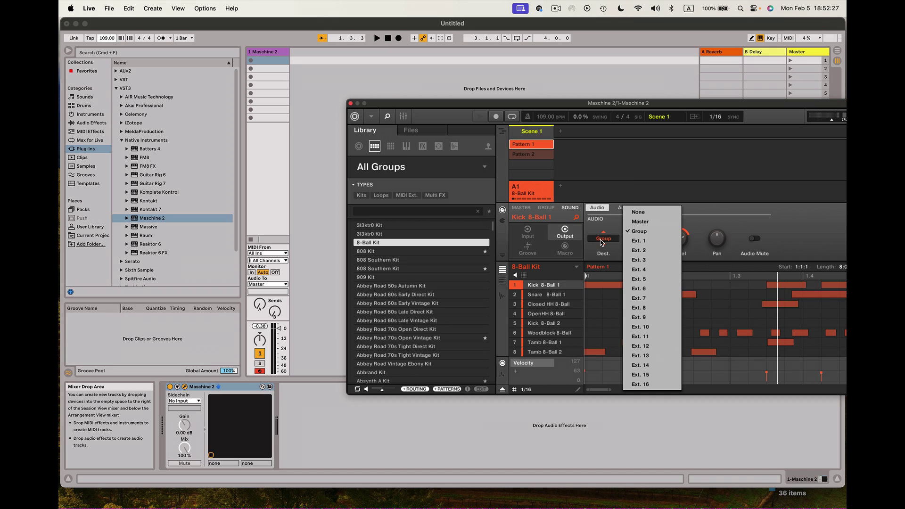
click(652, 241)
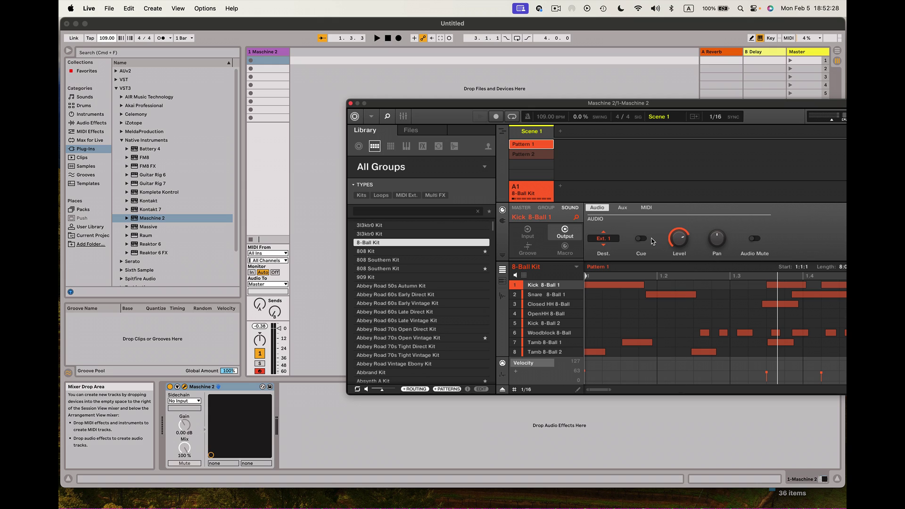
click(610, 241)
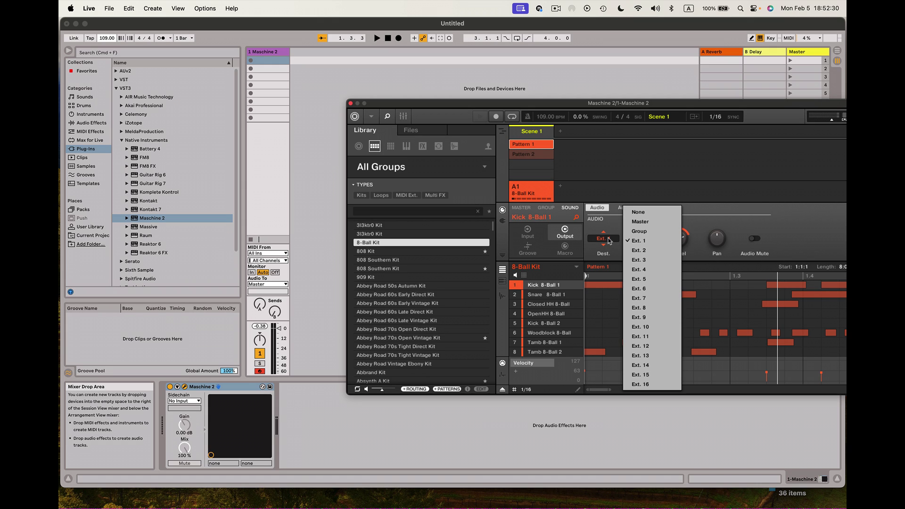
click(647, 250)
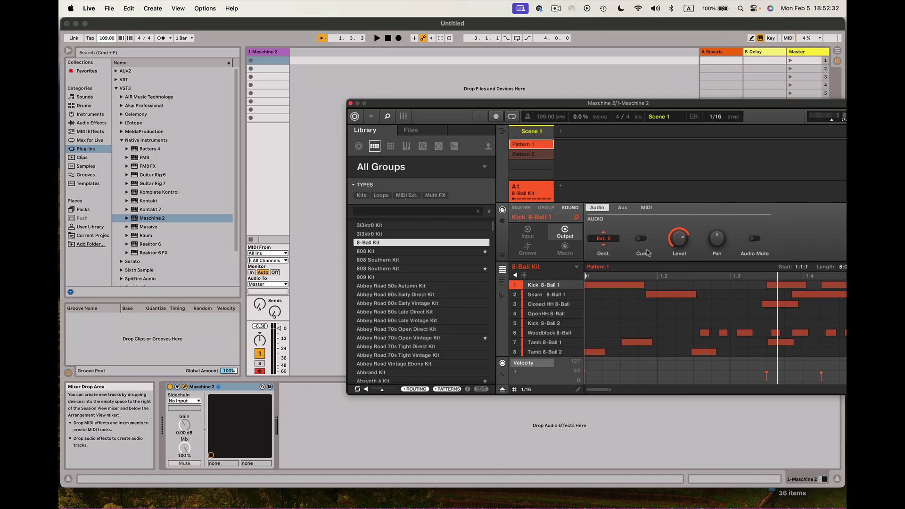
Set the audio output destination of the Snare 8-Ball 1 sound to Ext. 3.
click(545, 296)
click(616, 241)
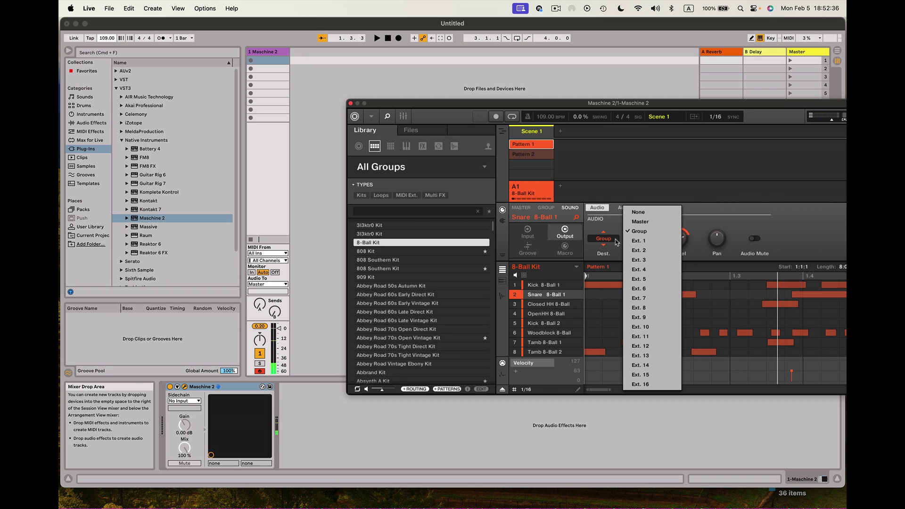
click(653, 259)
Set the audio output destination of the Closed HH 8-Ball sound to Ext. 4, and select the OpenHH 8-Ball sound.
click(549, 304)
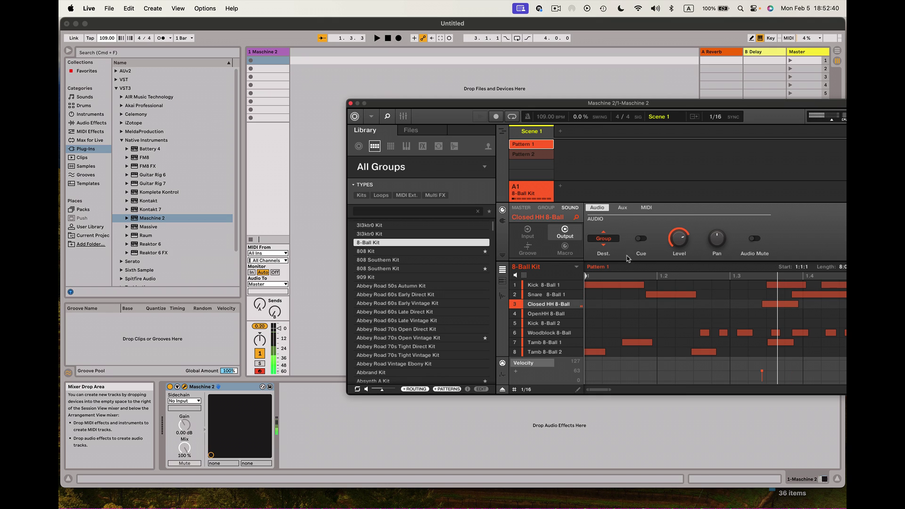
click(615, 243)
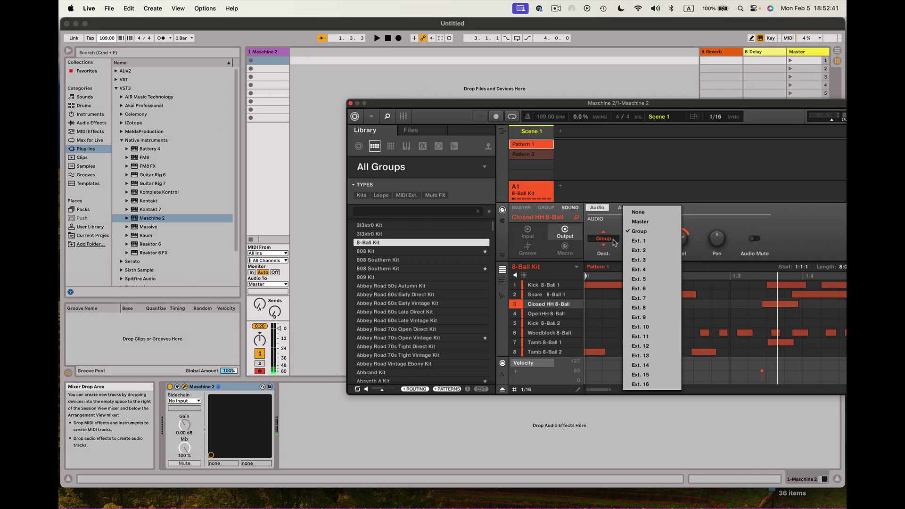
click(653, 271)
click(554, 315)
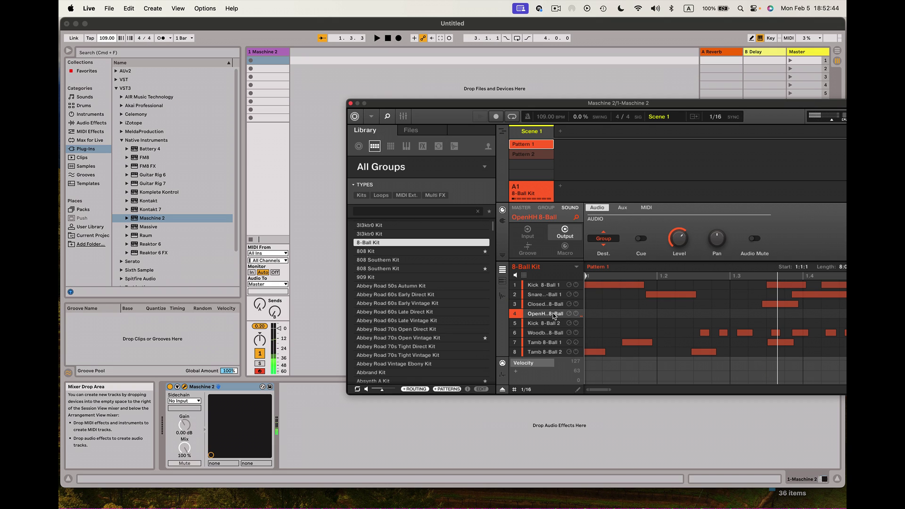
right_click(554, 314)
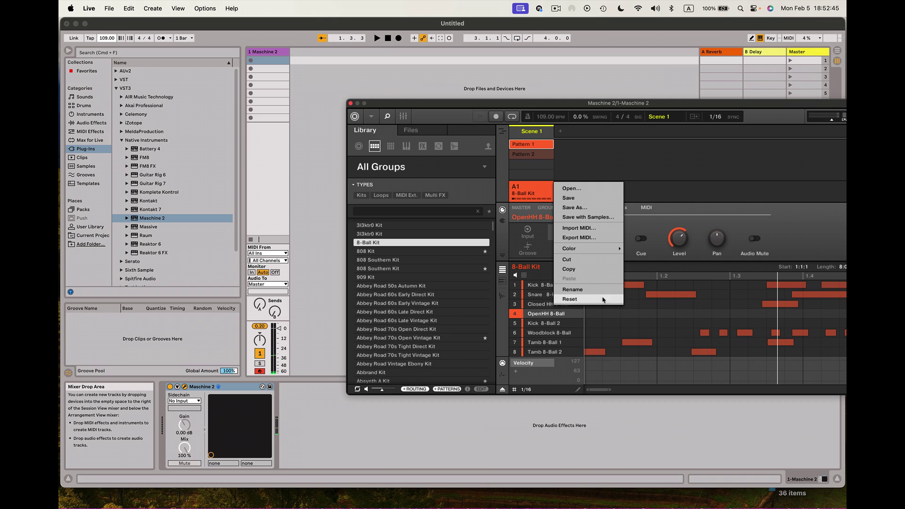
click(549, 311)
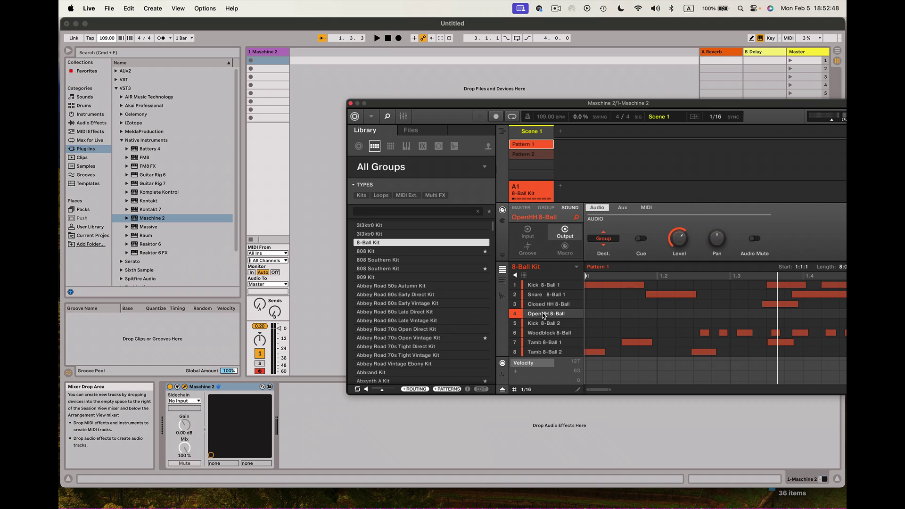
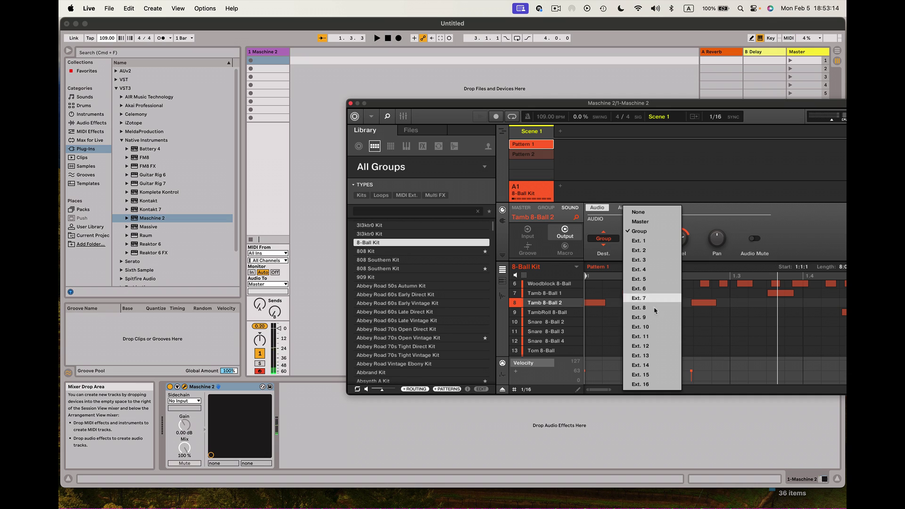
Set the audio output destination of Tamb 8-Ball 2 to Ext. 9 and of TambRoll 8-Ball to Ext. 10.
click(655, 318)
click(547, 312)
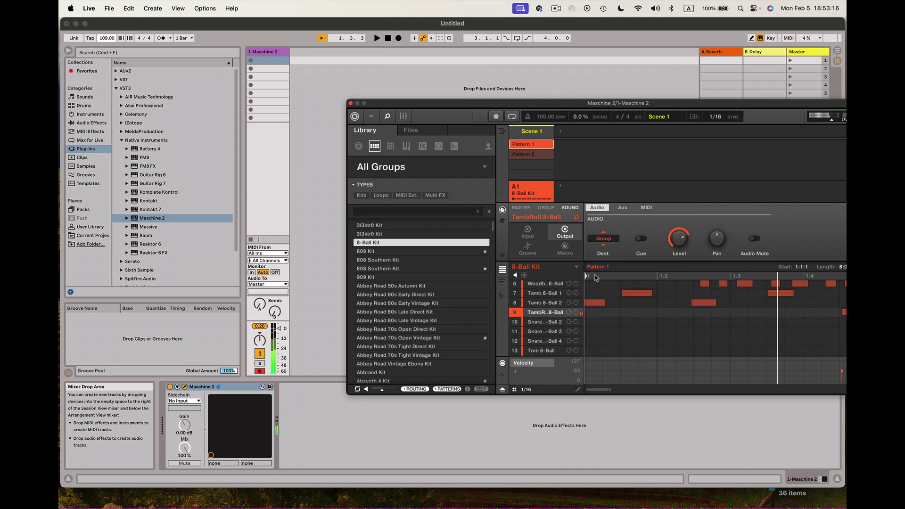
click(604, 238)
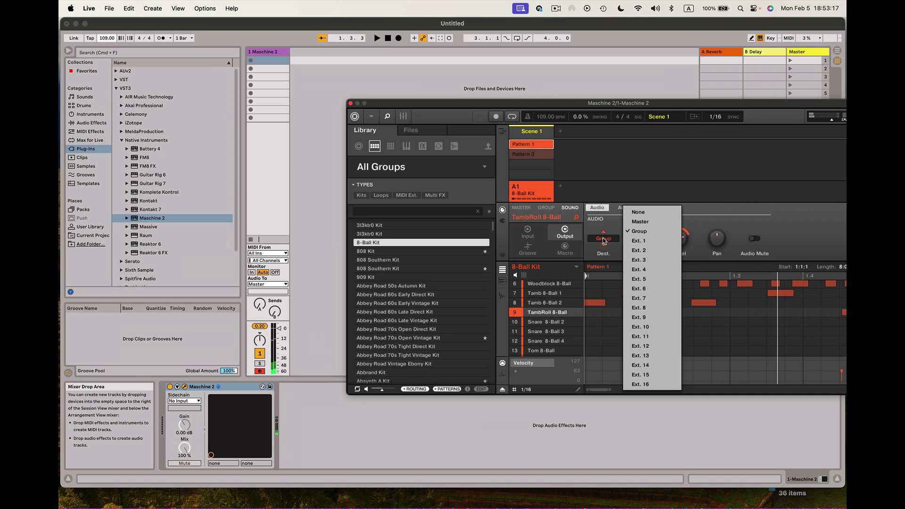
click(672, 330)
Set the audio output destination of the Snare 8-Ball 2 sound to Ext. 11.
click(557, 324)
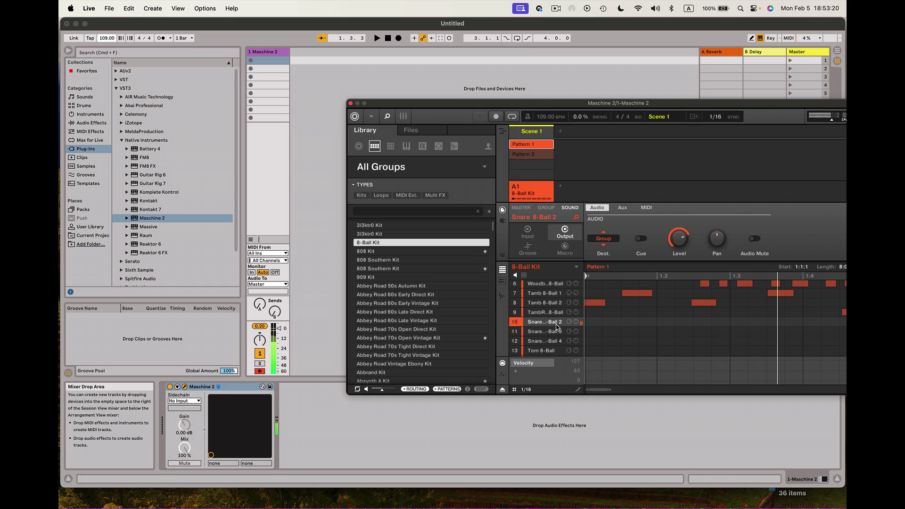
click(612, 242)
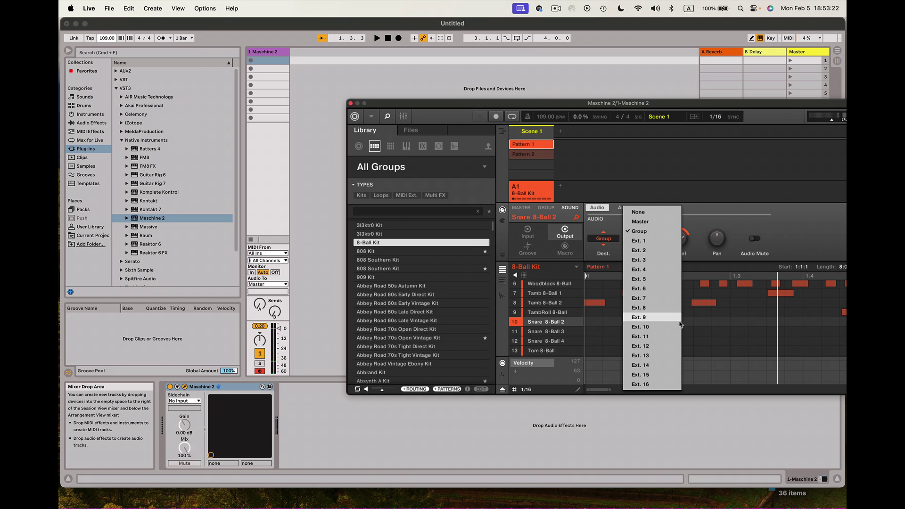
click(676, 337)
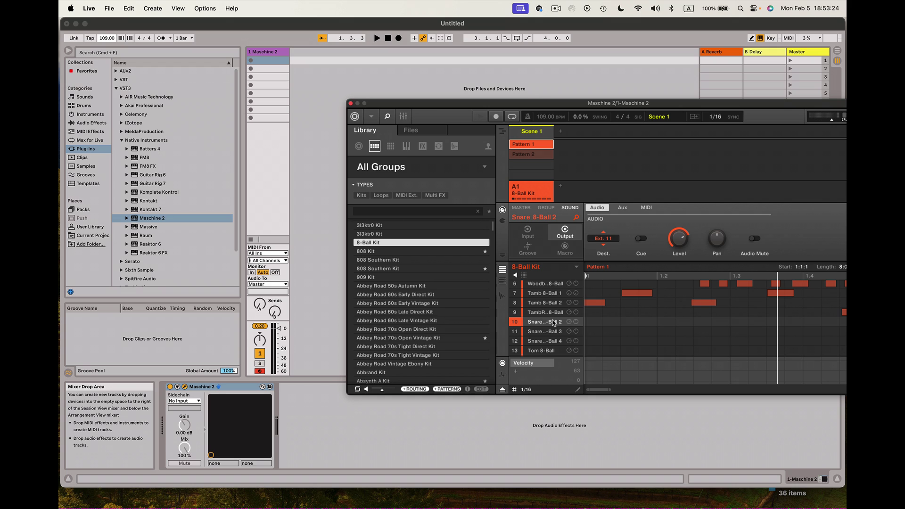
Set the audio output destination of the Snare 8-Ball 3 sound to Ext. 12.
scroll(554, 324, down, 1)
scroll(554, 325, down, 2)
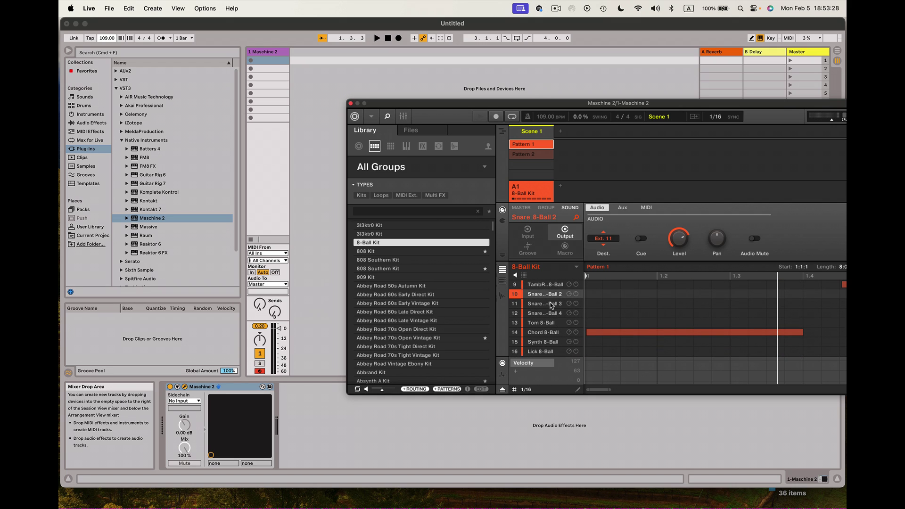
click(550, 304)
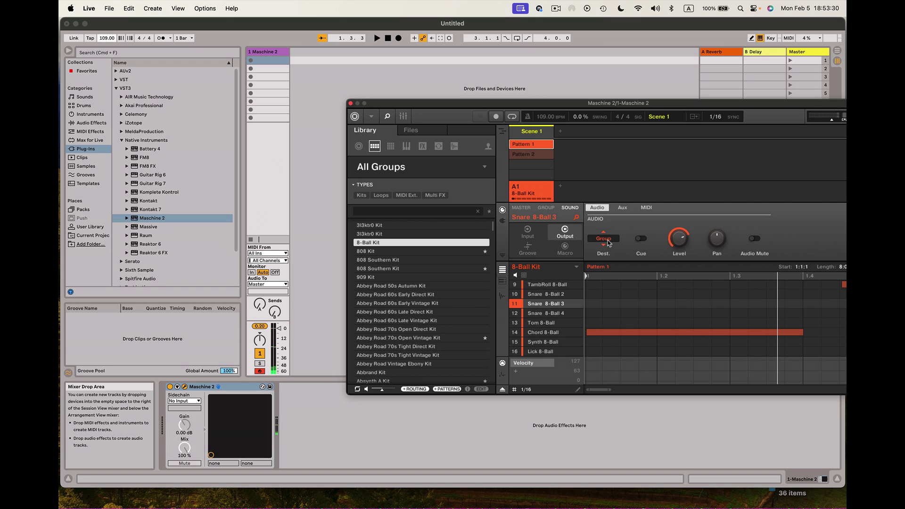
click(609, 240)
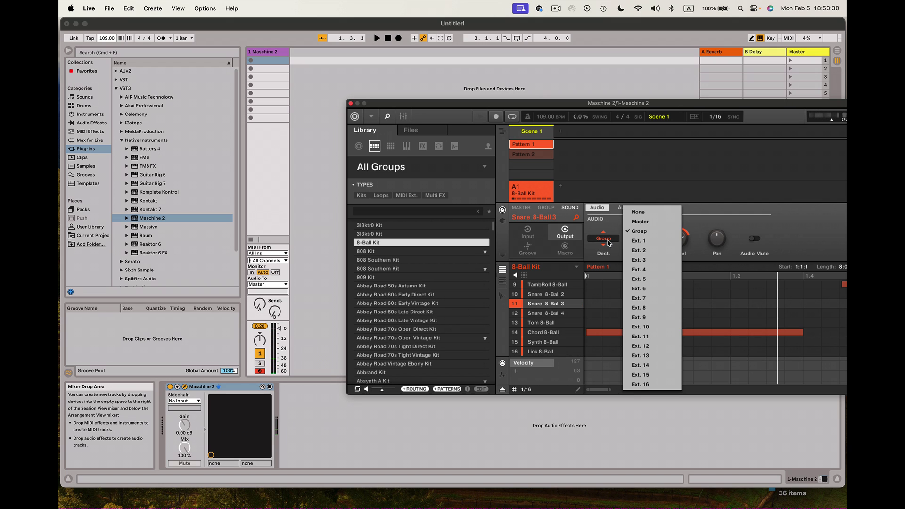
click(668, 348)
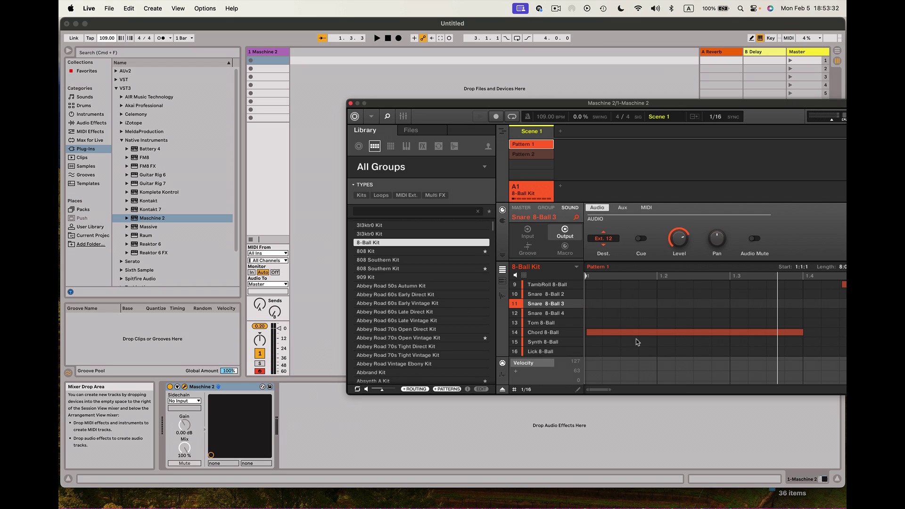
Set the audio output destination of the Snare 8-Ball 4 sound to Ext. 13.
click(547, 296)
click(548, 304)
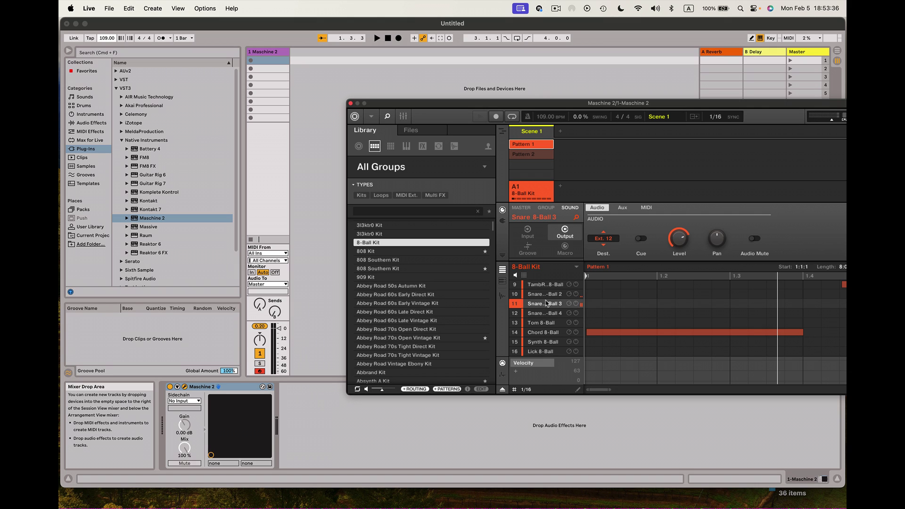
click(546, 314)
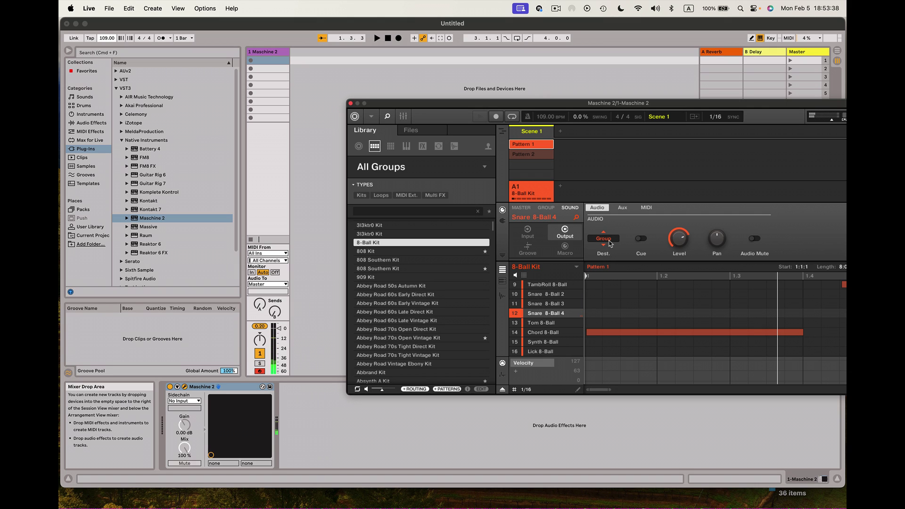
click(609, 241)
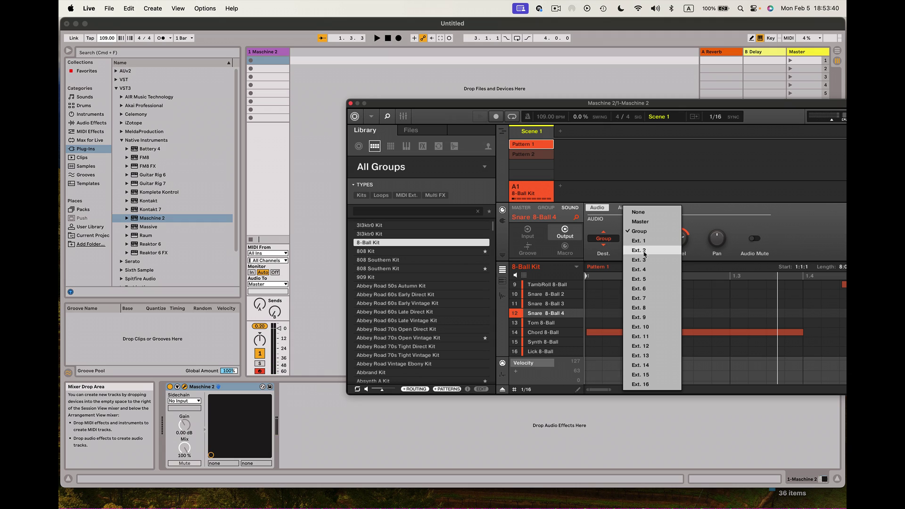
click(669, 356)
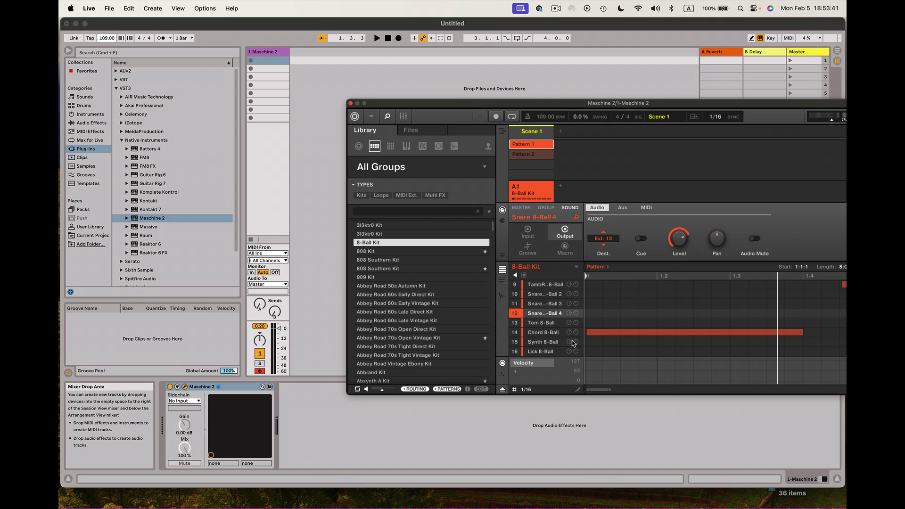
Set the audio output destination of the Tom 8-Ball sound to Ext. 14.
click(545, 323)
click(608, 241)
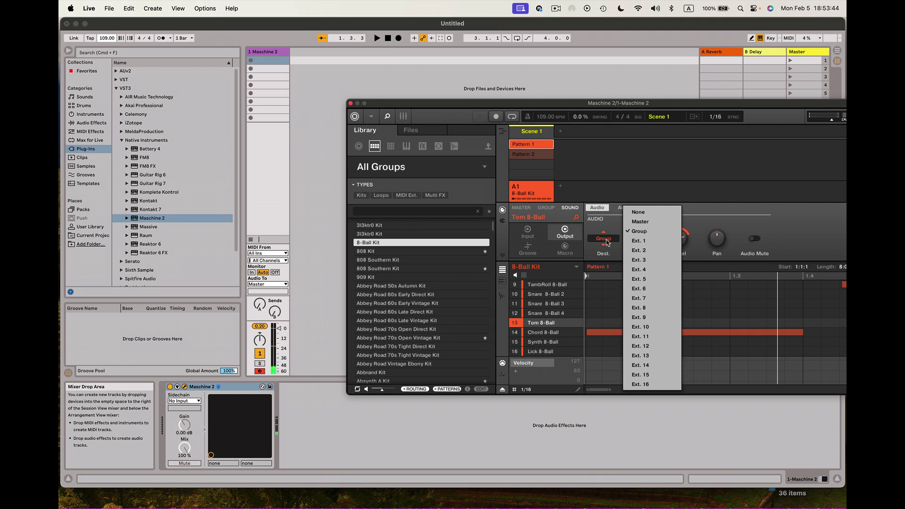
click(658, 365)
Set the audio output destination of the Chord 8-Ball sound to Ext. 15.
click(550, 334)
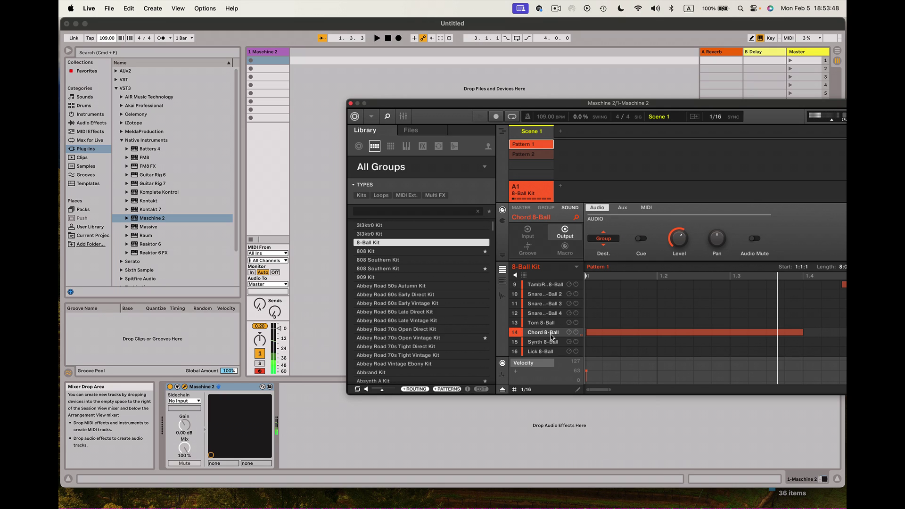
right_click(552, 336)
click(552, 336)
click(603, 238)
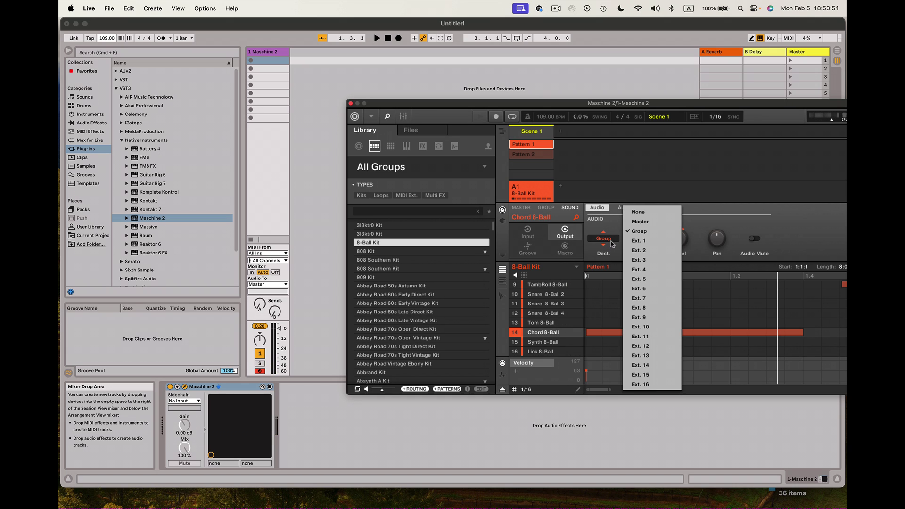
click(664, 369)
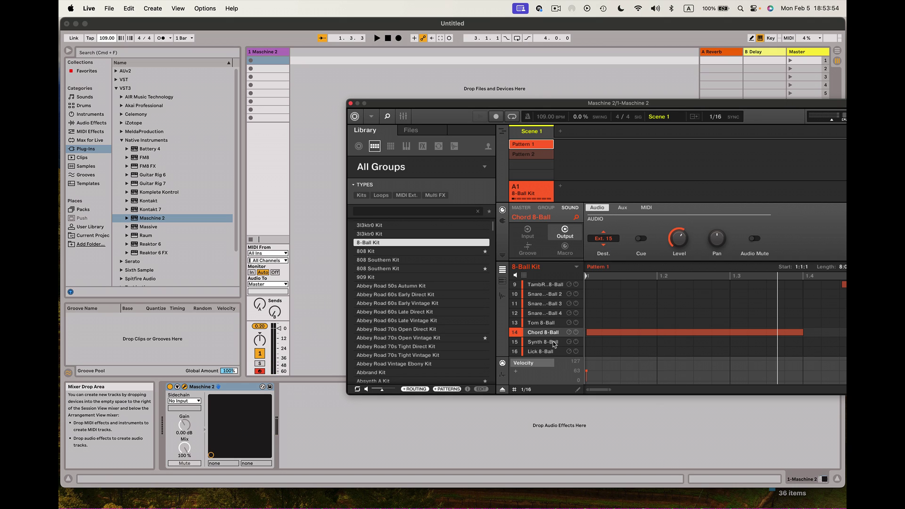
Select the Synth 8-Ball sound and check the whole length of Pattern 1 for notes in its row.
click(554, 342)
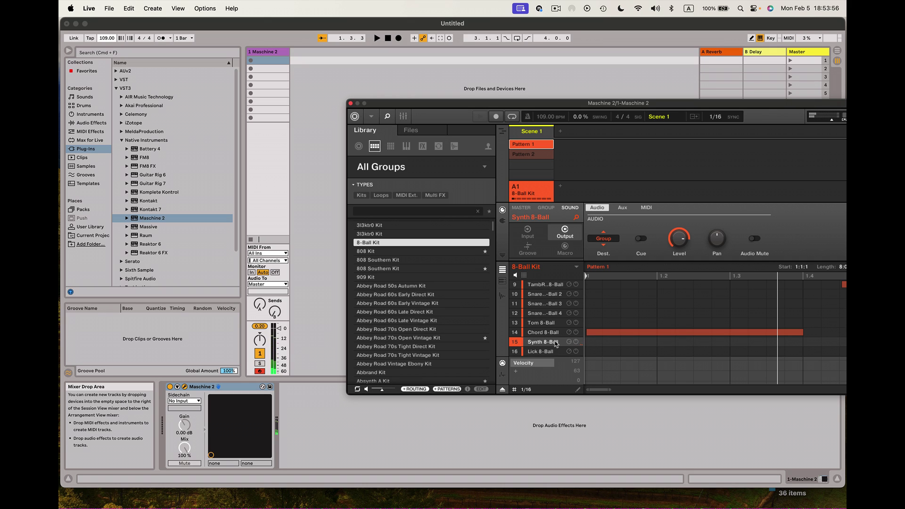
scroll(589, 336, right, 5)
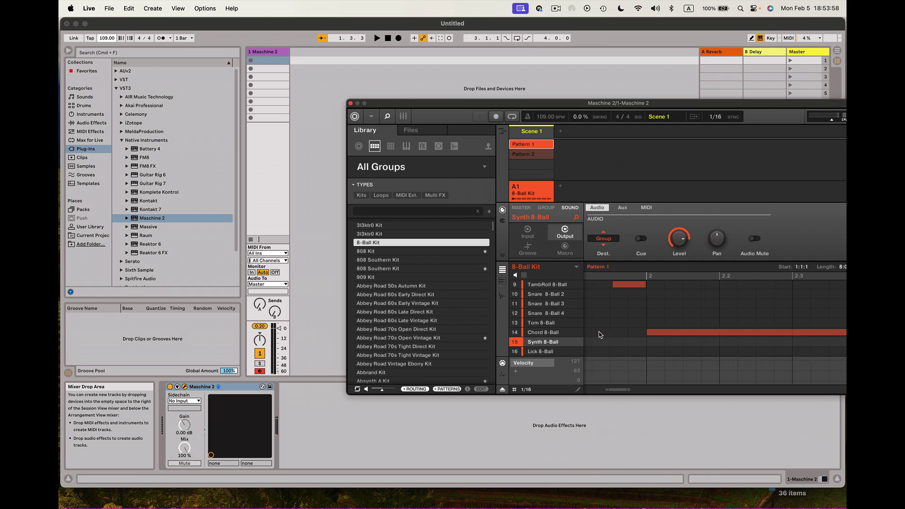
scroll(600, 335, right, 6)
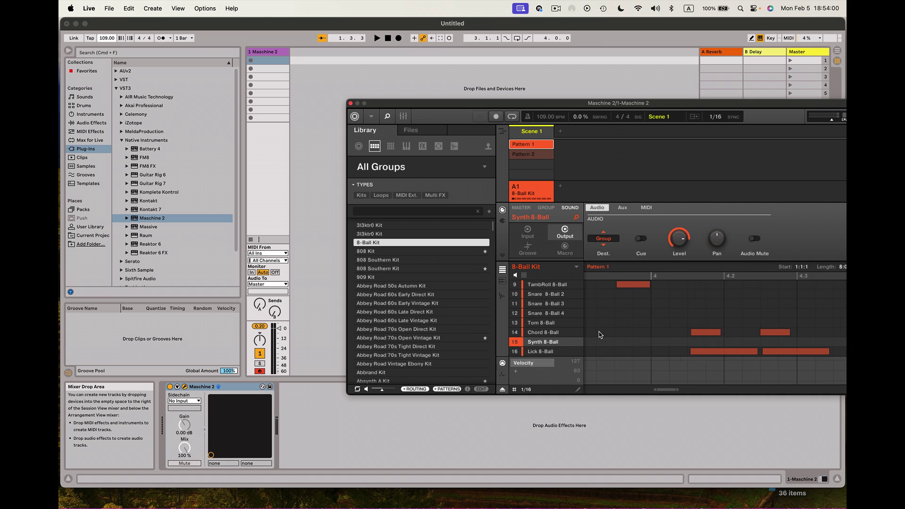
scroll(600, 334, right, 3)
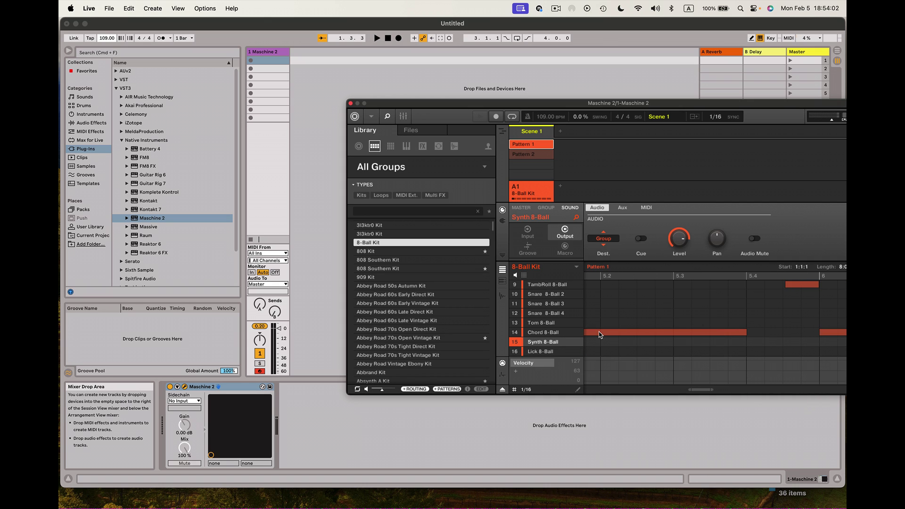
scroll(600, 335, right, 8)
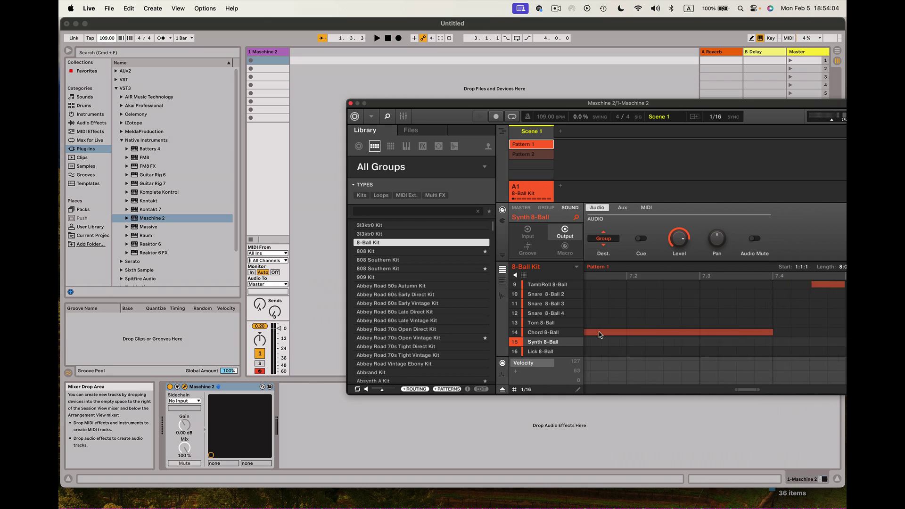
scroll(600, 335, left, 5)
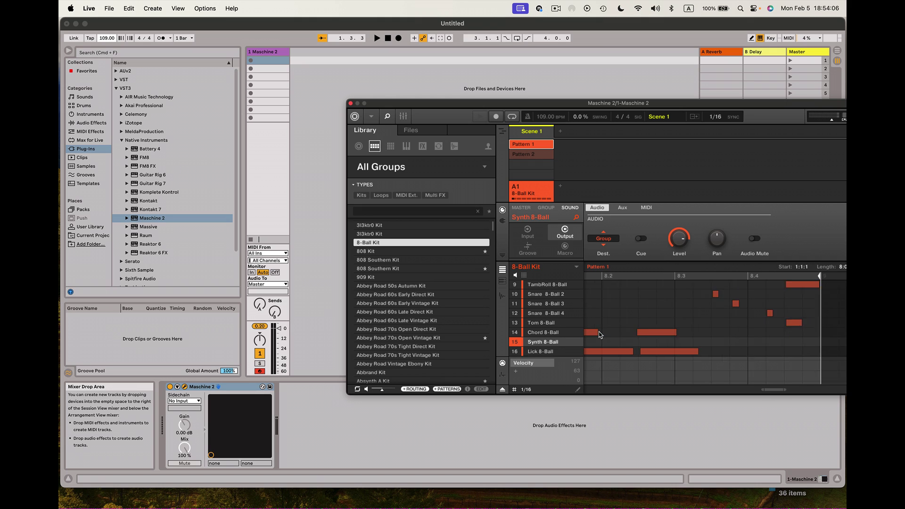
scroll(600, 335, left, 10)
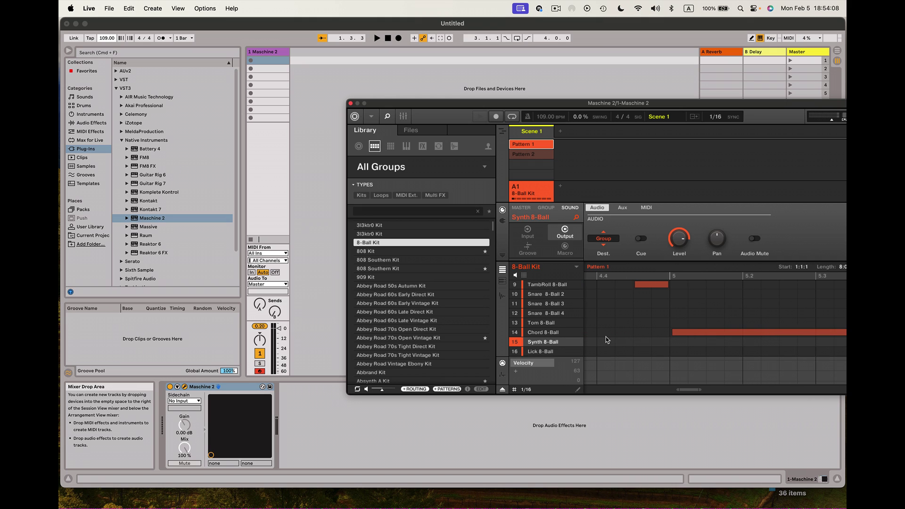
Set the audio output destination of the Lick 8-Ball sound to Ext. 16.
click(541, 351)
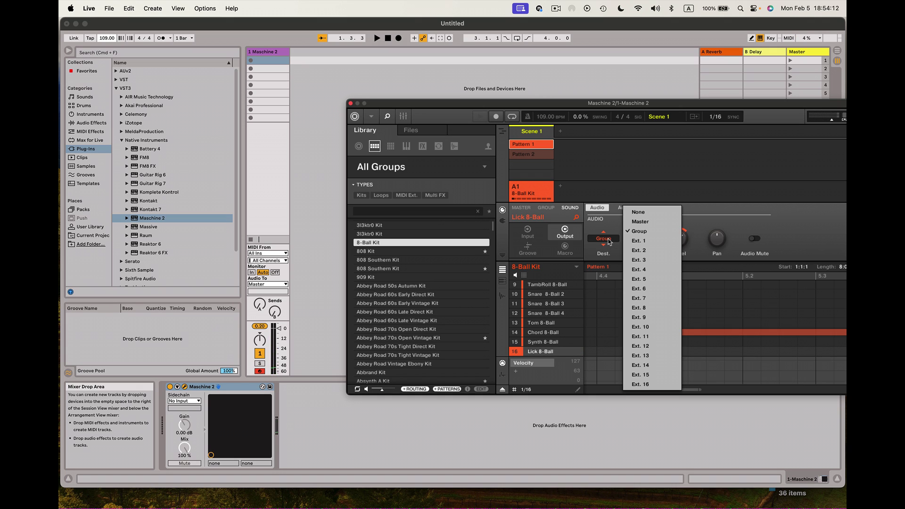
click(611, 239)
click(642, 384)
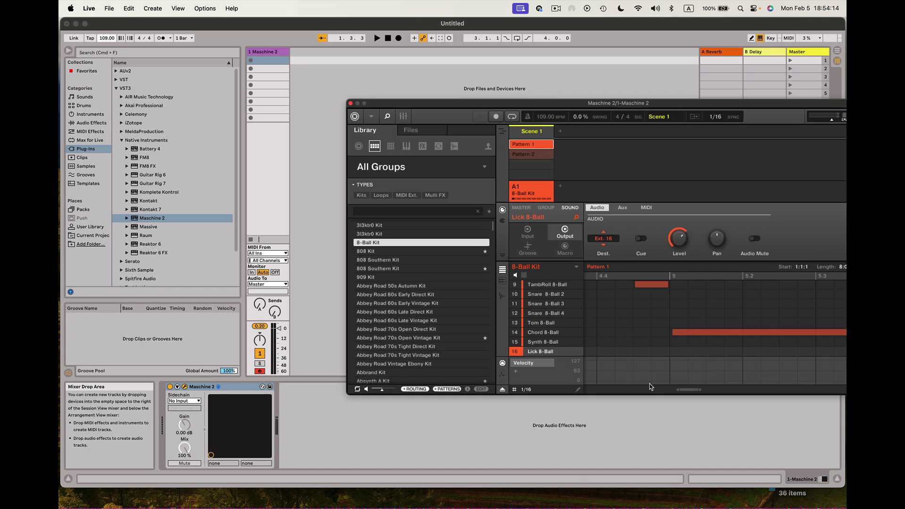
Close the Maschine 2 plug-in window and insert a new audio track in the Live set.
mouse_move(566, 302)
click(351, 104)
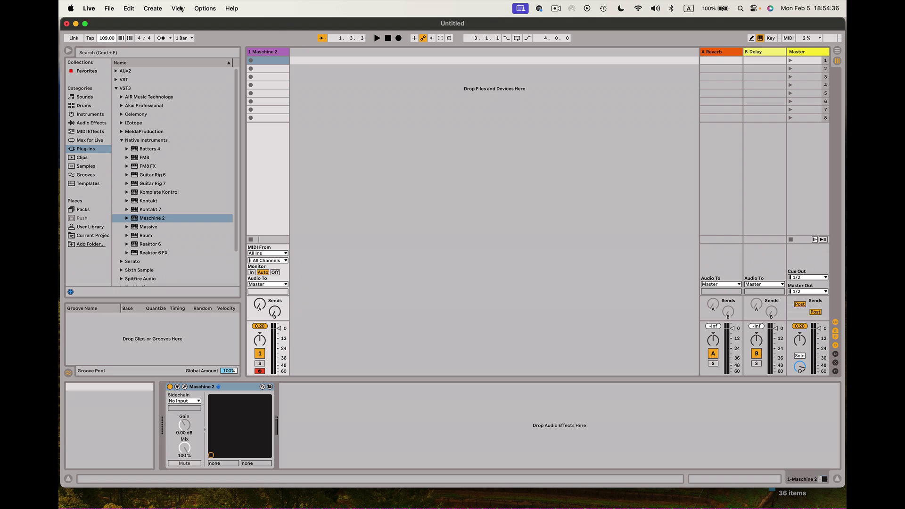
click(151, 11)
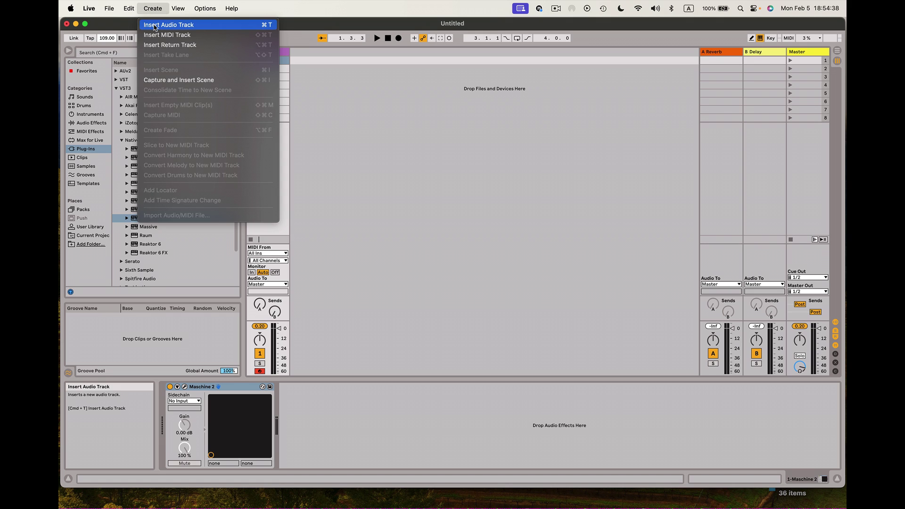
click(155, 25)
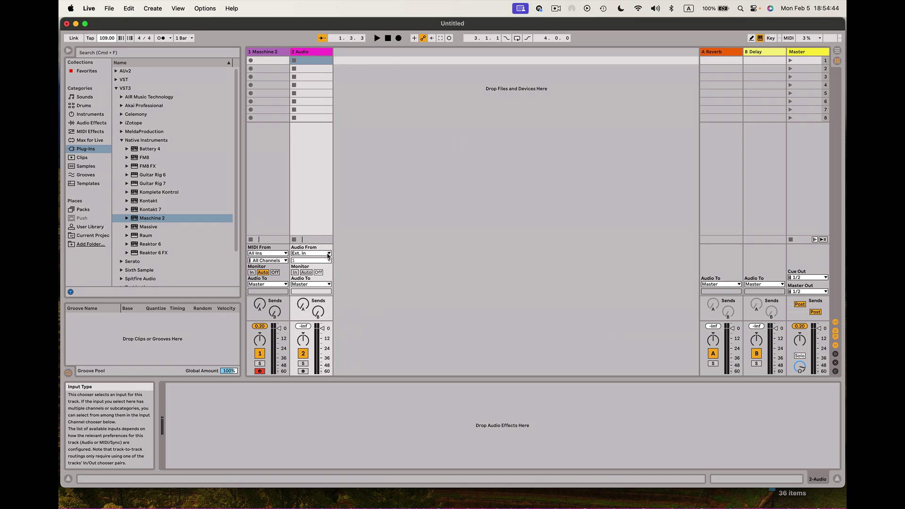
Set the new audio track's input to 1-Maschine 2, channel Maschine Out 2-Maschine 2, and its monitoring to In.
click(328, 255)
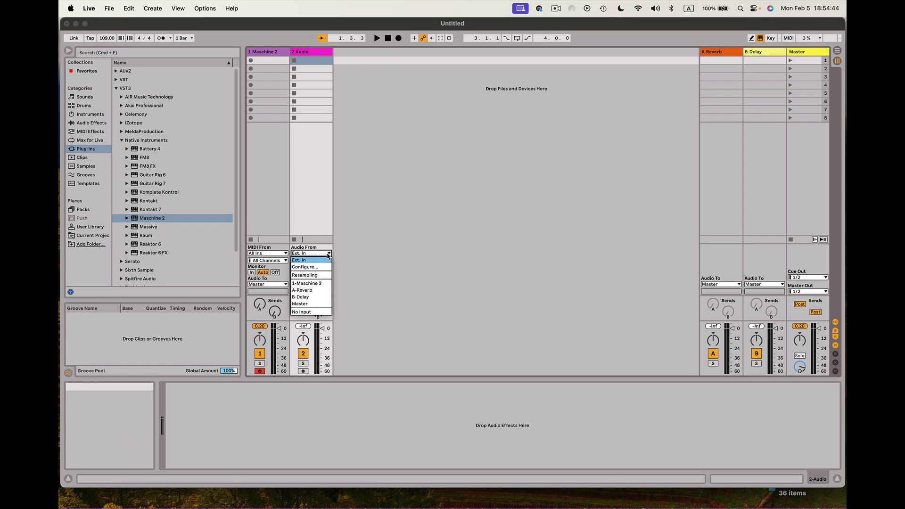
click(314, 284)
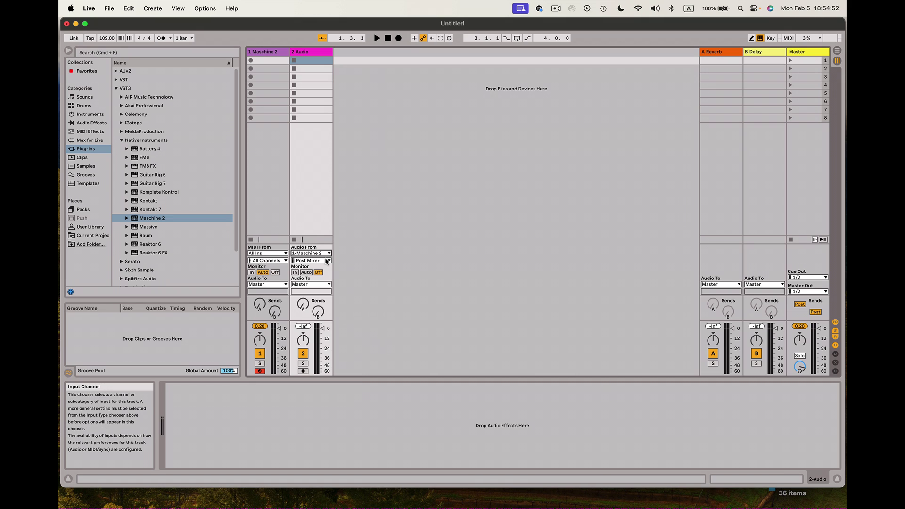
click(326, 261)
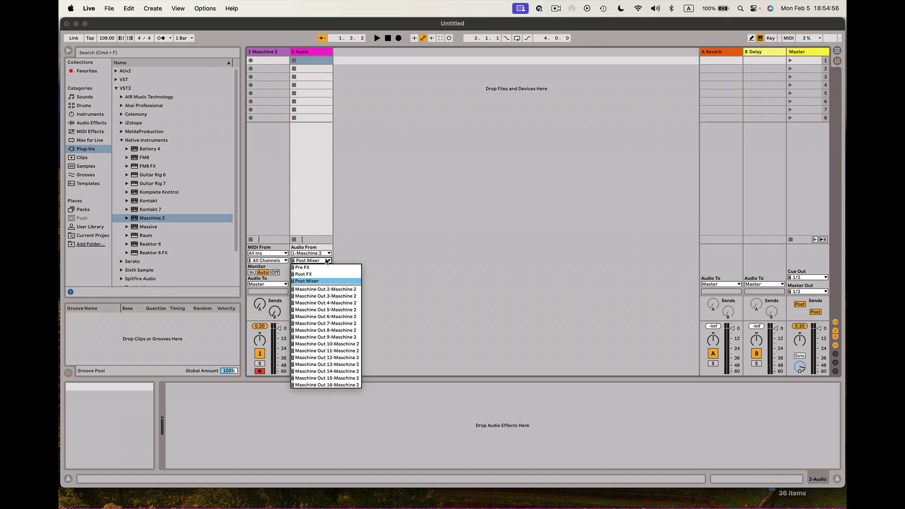
click(325, 289)
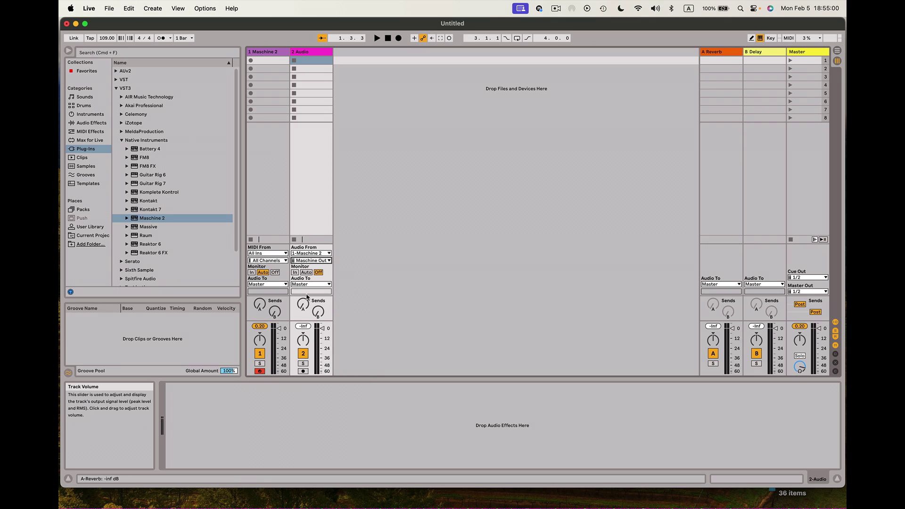
click(295, 272)
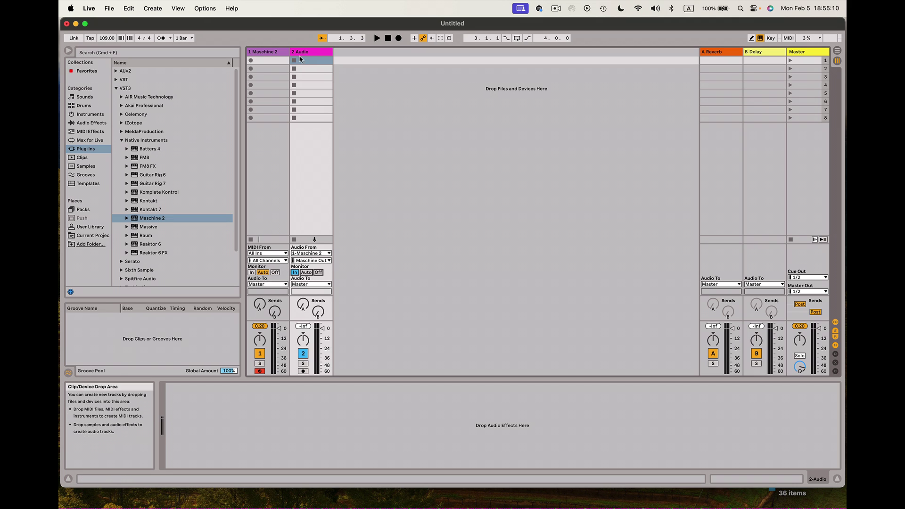
Reopen the Maschine 2 plug-in, play Kick 8-Ball 1 to check its signal on the audio track, and close the plug-in window.
click(262, 53)
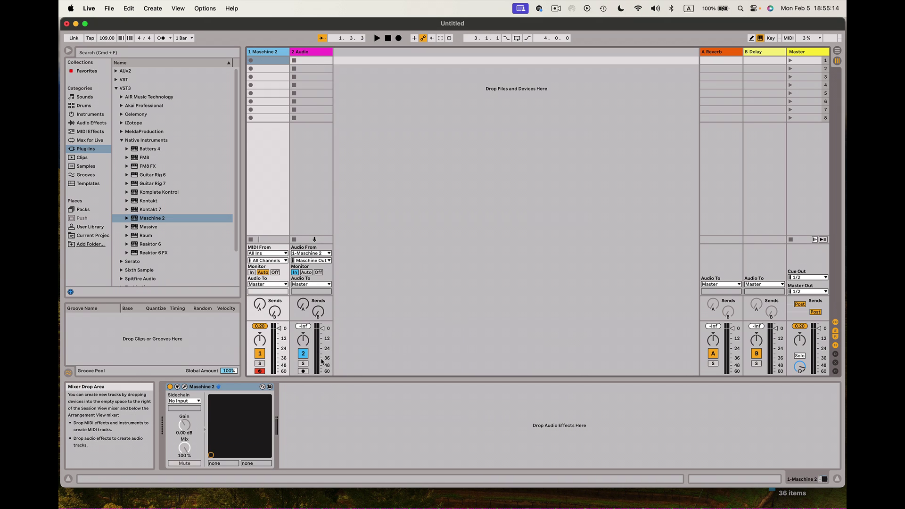
click(185, 387)
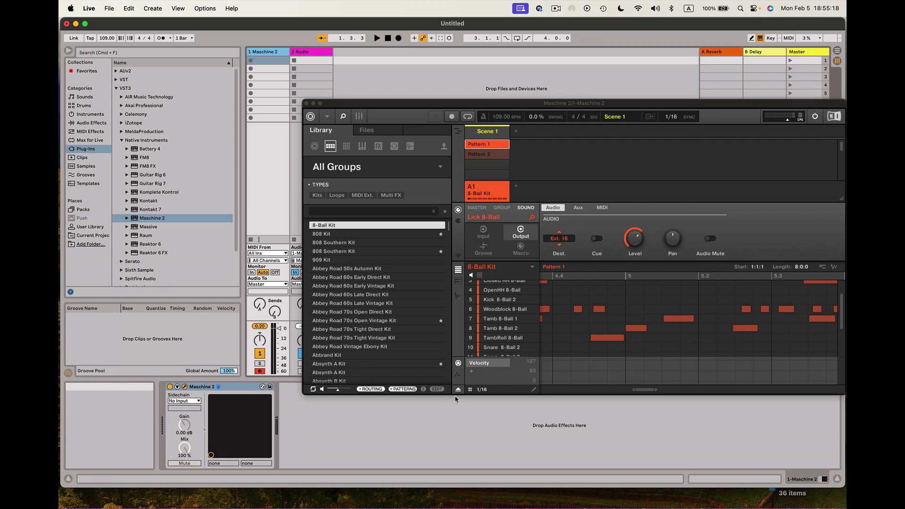
scroll(515, 340, up, 3)
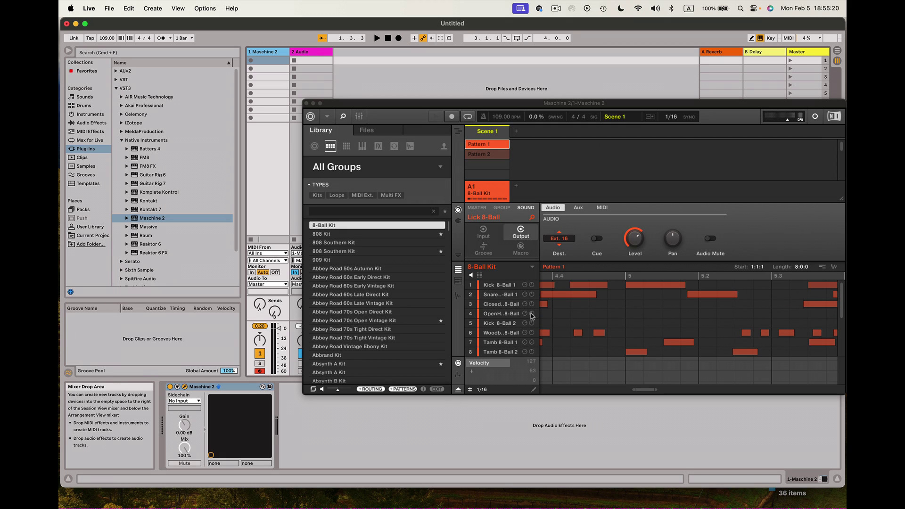
click(499, 285)
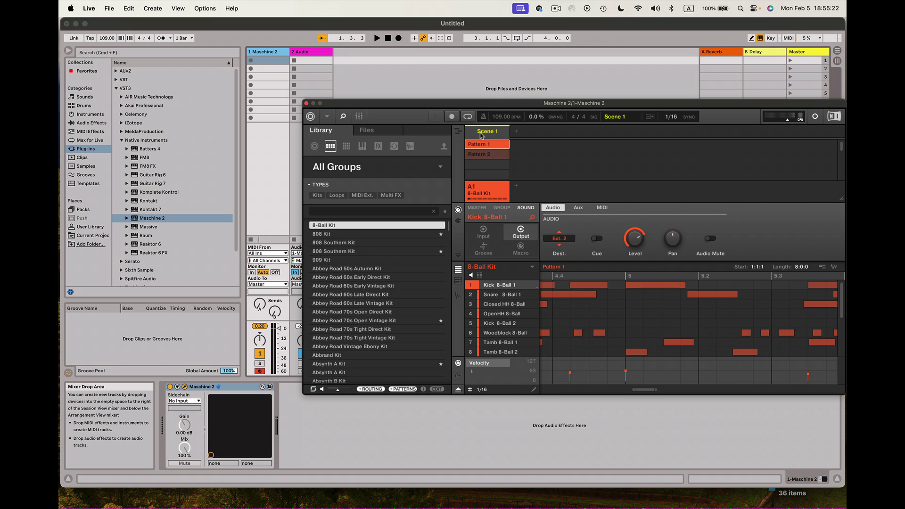
drag(485, 103, 640, 95)
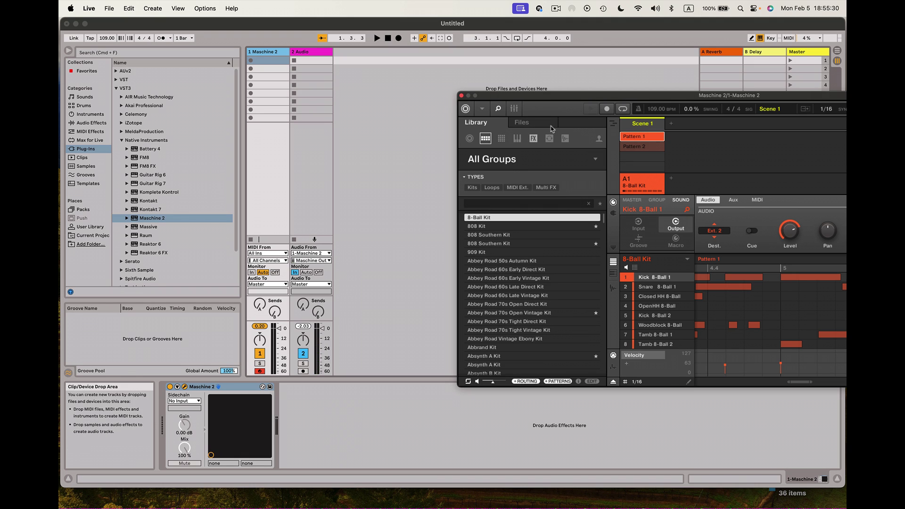
drag(571, 98, 571, 100)
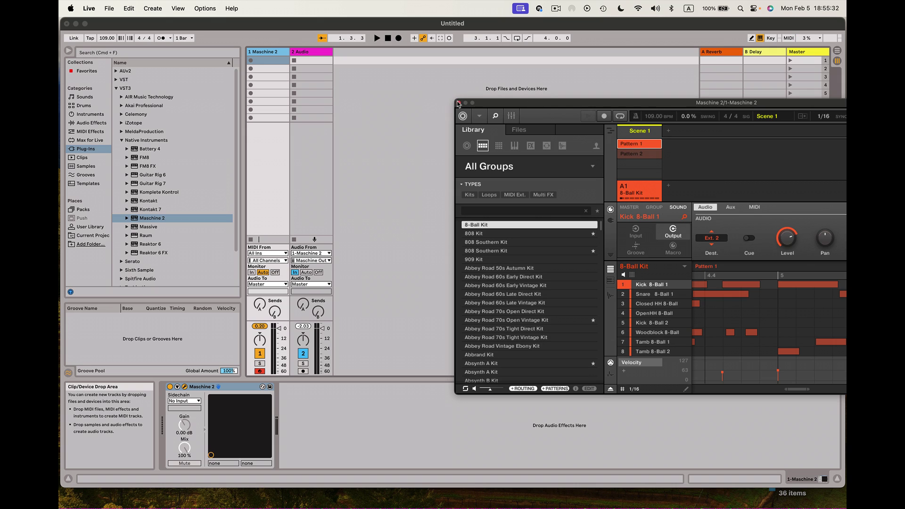
click(458, 103)
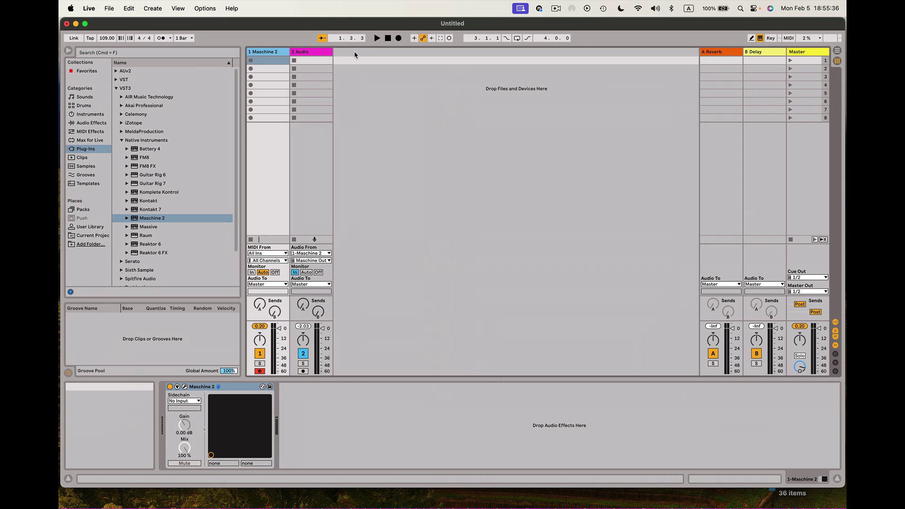
Insert 13 more audio tracks into the Live set.
key(super+t)
key(super+t)
key(super+t)
key(super+t)
key(super+t)
key(super+t)
key(super+t)
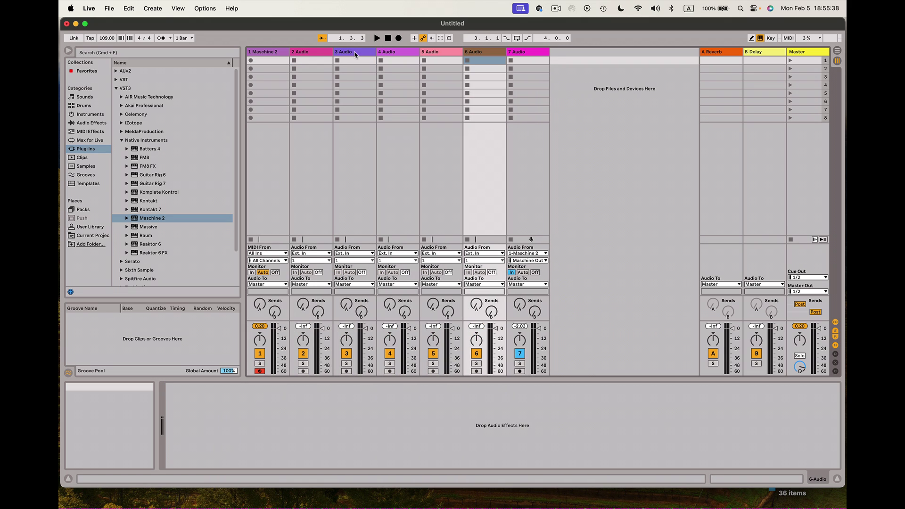
key(super+t)
key(super+t)
key(super+t)
key(super+t)
key(super+t)
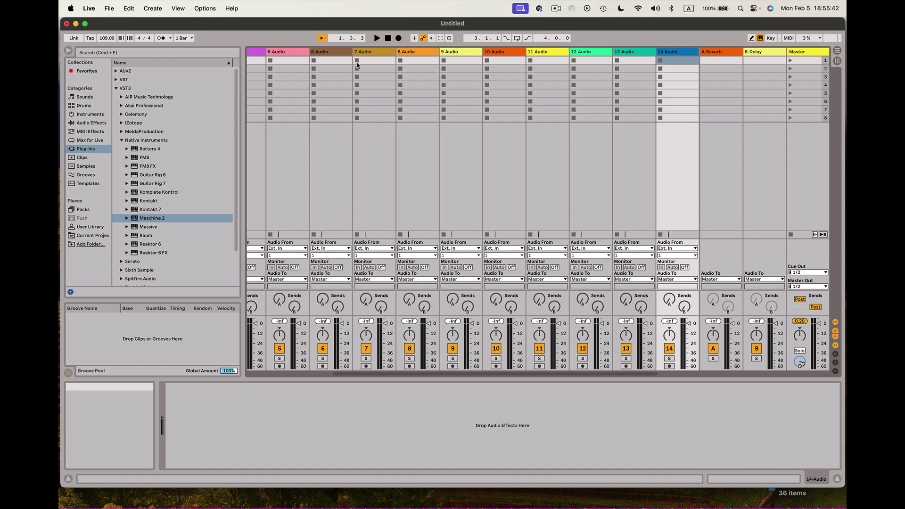
key(super+t)
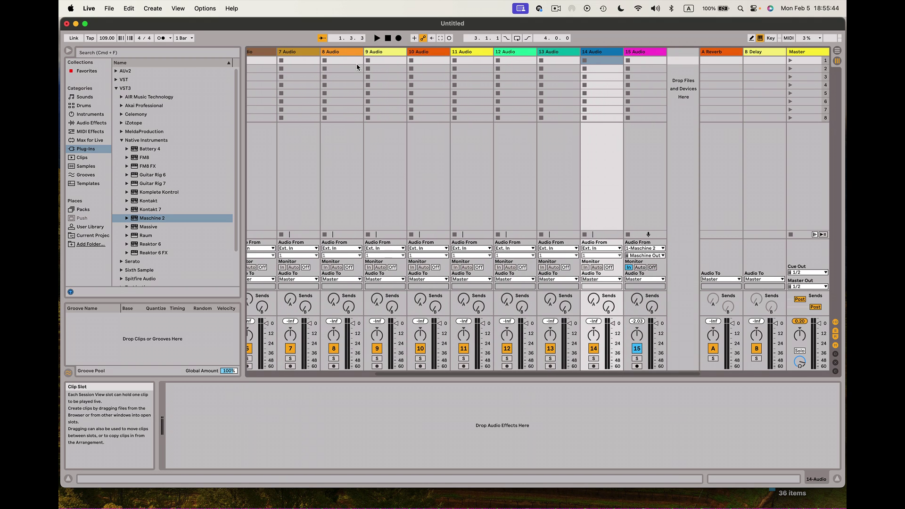
scroll(357, 63, left, 5)
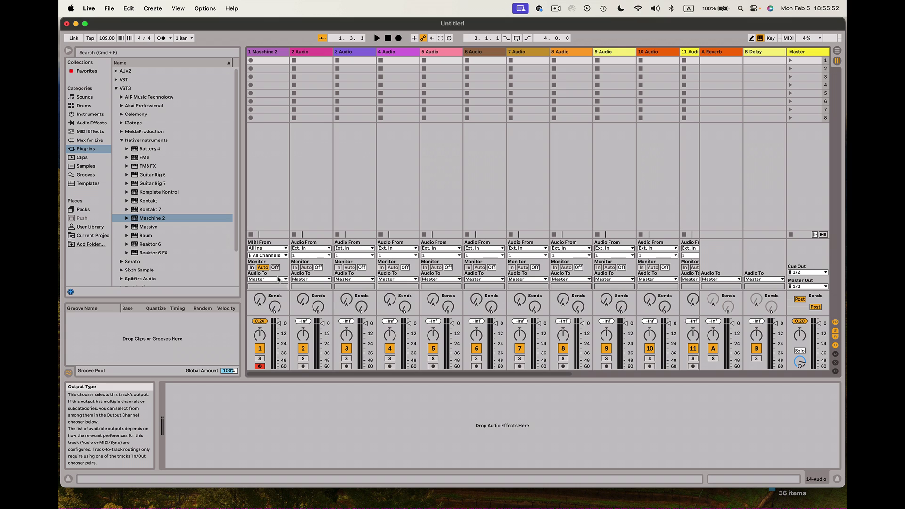
scroll(462, 272, right, 5)
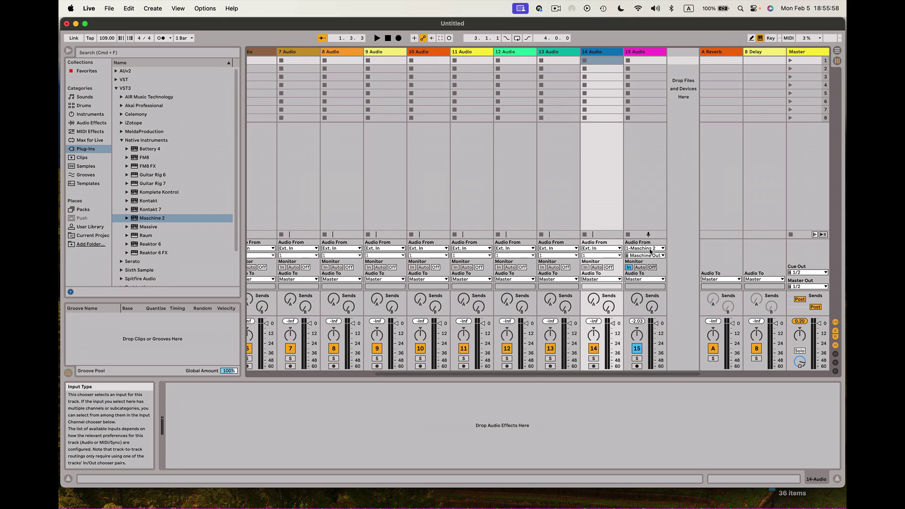
click(651, 251)
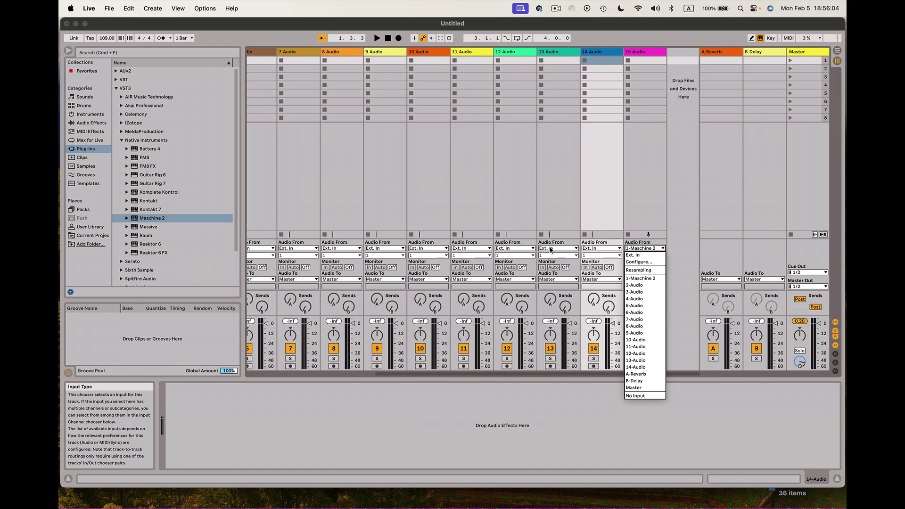
click(532, 161)
Set the 2 Audio track's input to 1-Maschine 2, channel Maschine Out 2-Maschine 2, and its monitoring to In.
scroll(532, 161, left, 10)
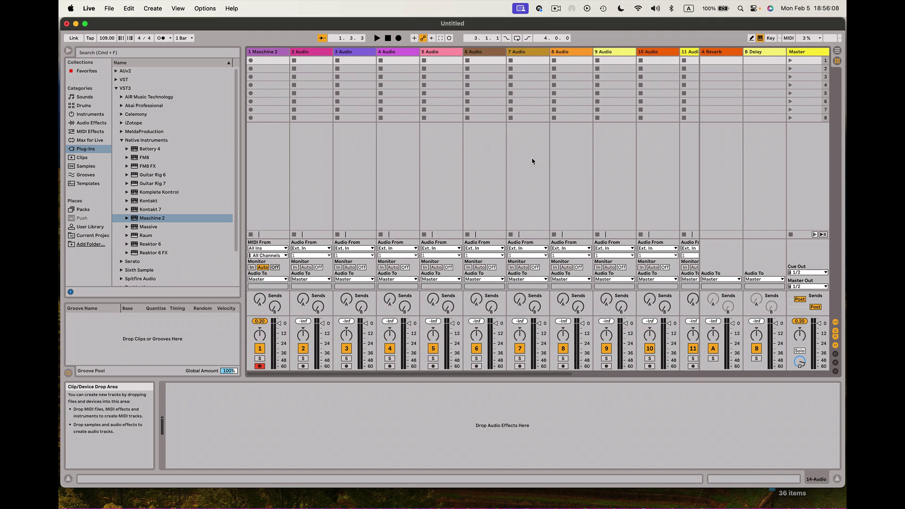
click(329, 249)
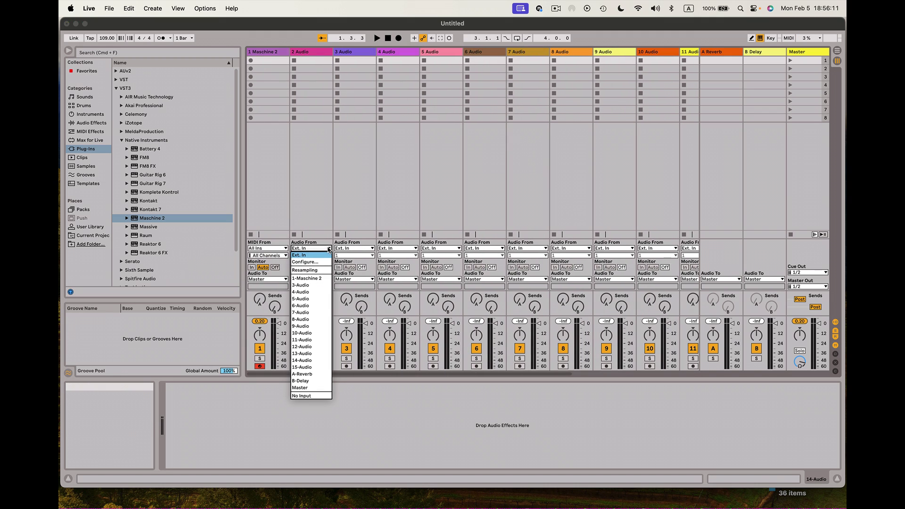
click(324, 280)
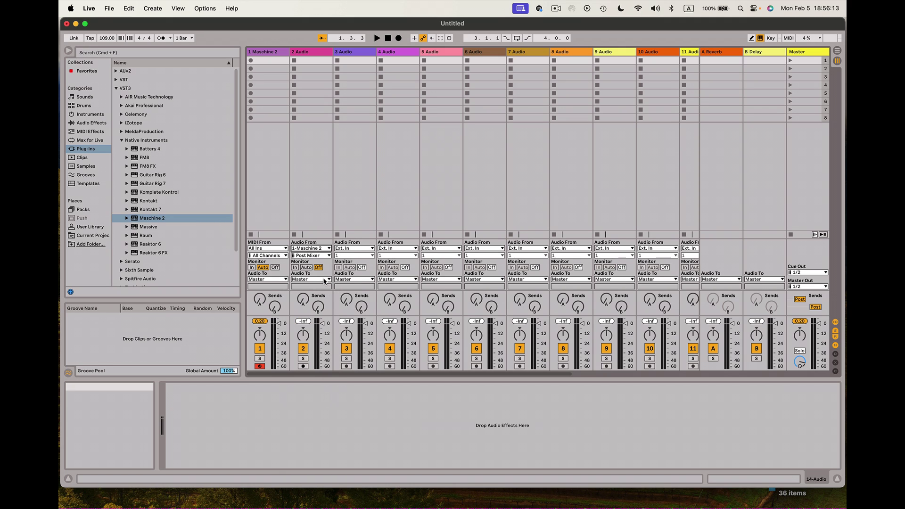
click(329, 255)
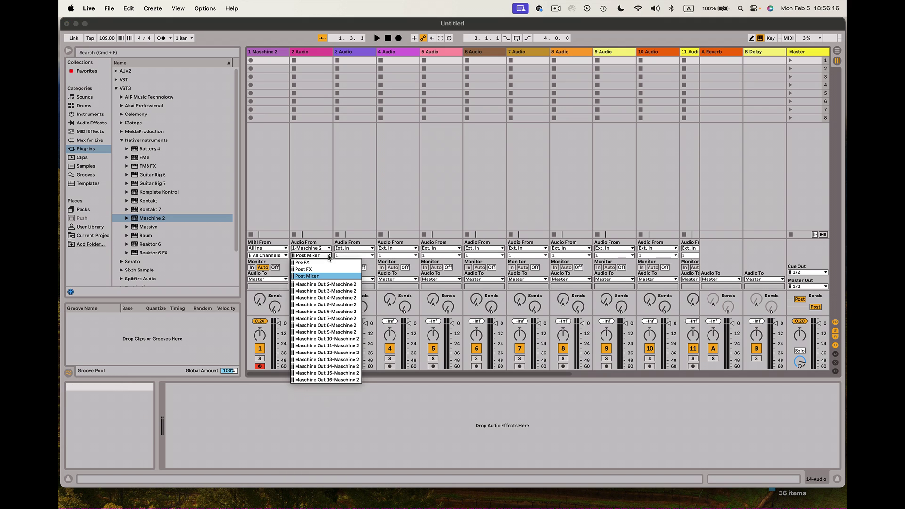
click(338, 285)
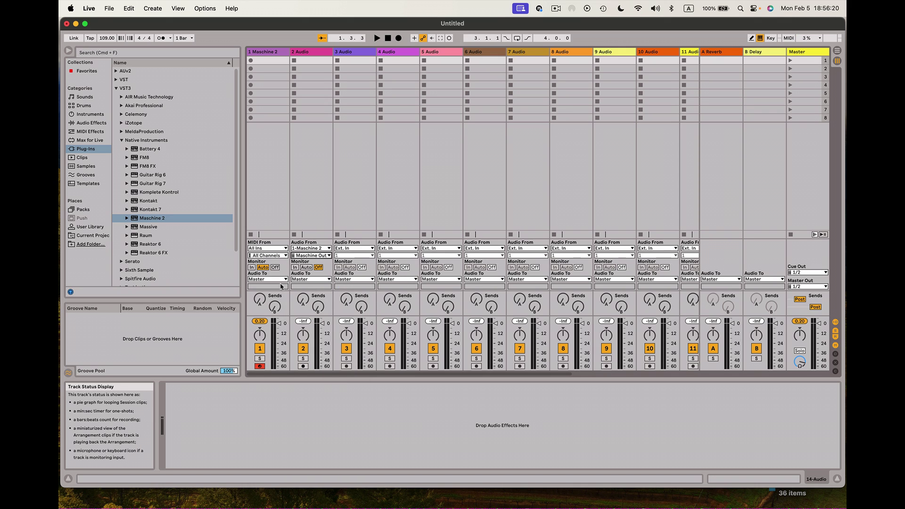
click(294, 267)
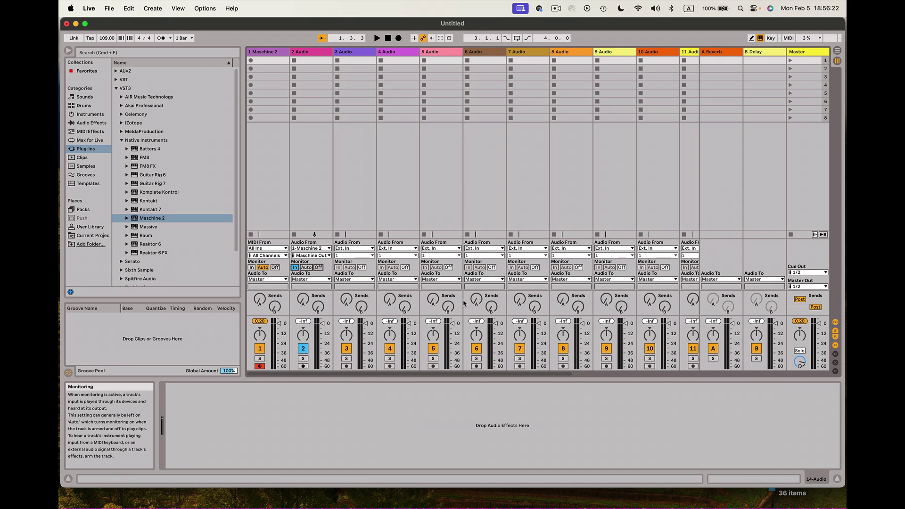
Set the 3 Audio track's monitoring to In and its input to 1-Maschine 2, channel Maschine Out 3-Maschine 2.
click(338, 267)
click(372, 249)
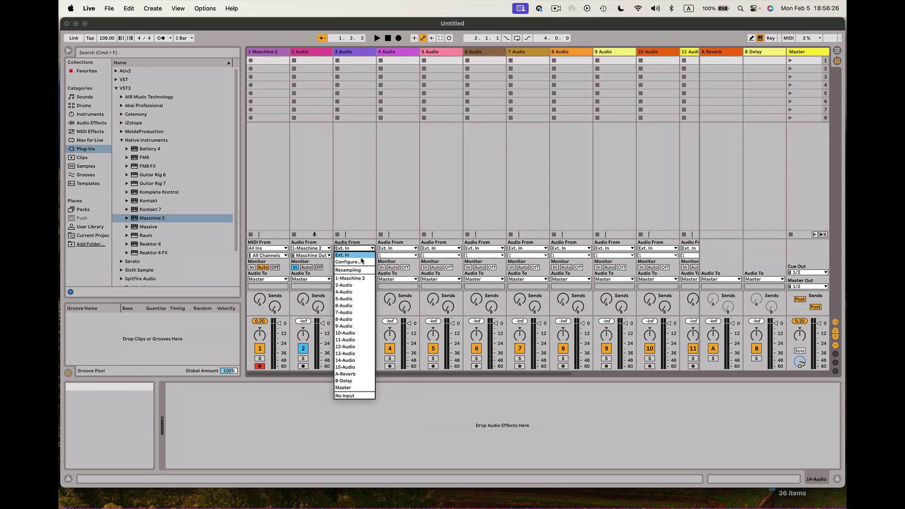
click(350, 278)
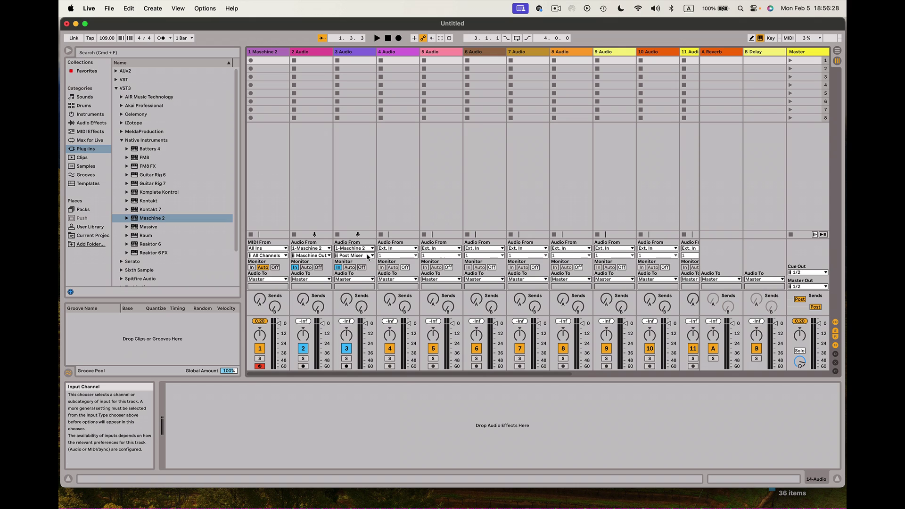
click(368, 256)
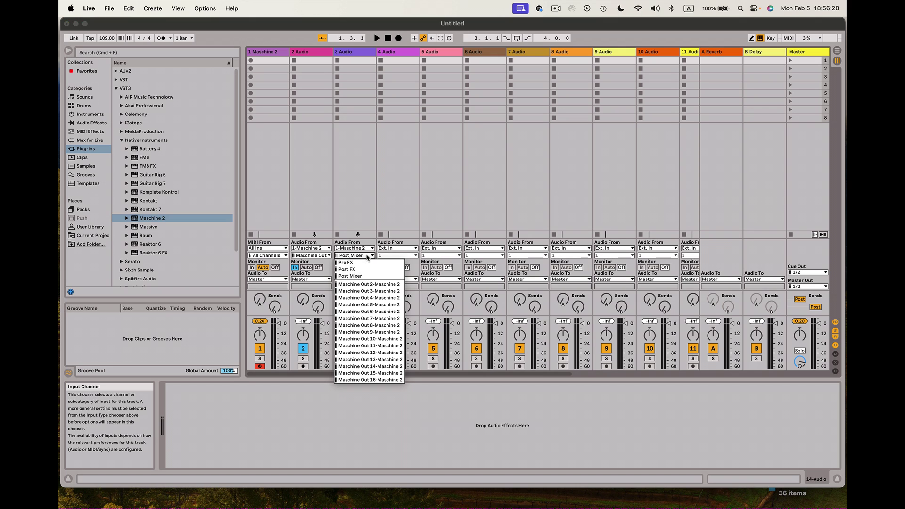
click(376, 291)
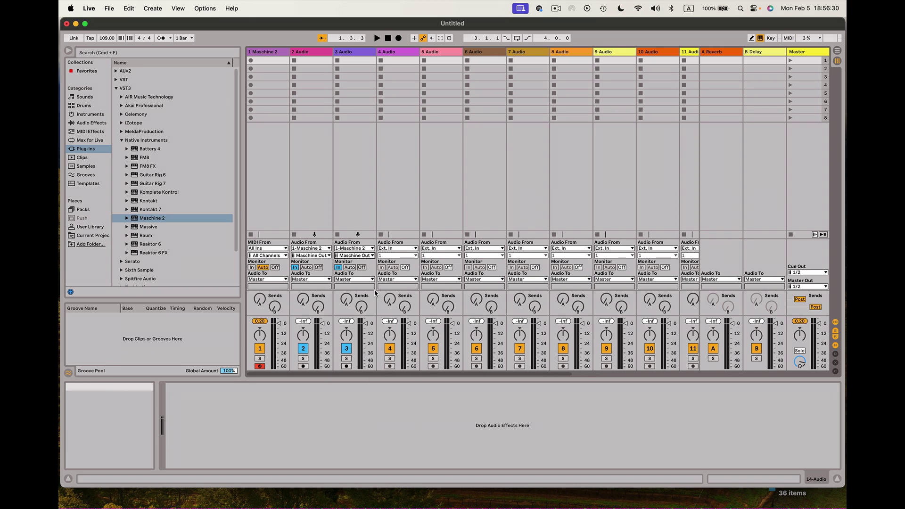
Set the audio input source of tracks 4 Audio, 5 Audio and 6 Audio to 1-Maschine 2.
click(411, 255)
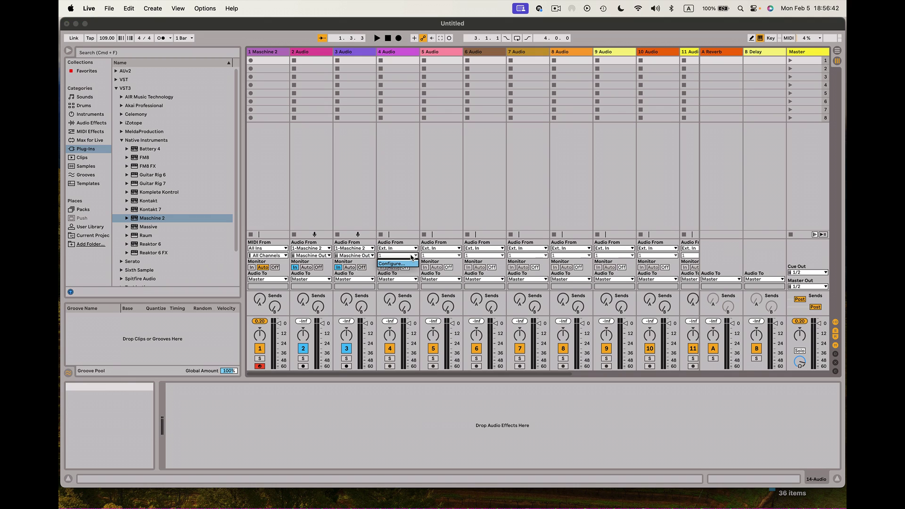
click(408, 250)
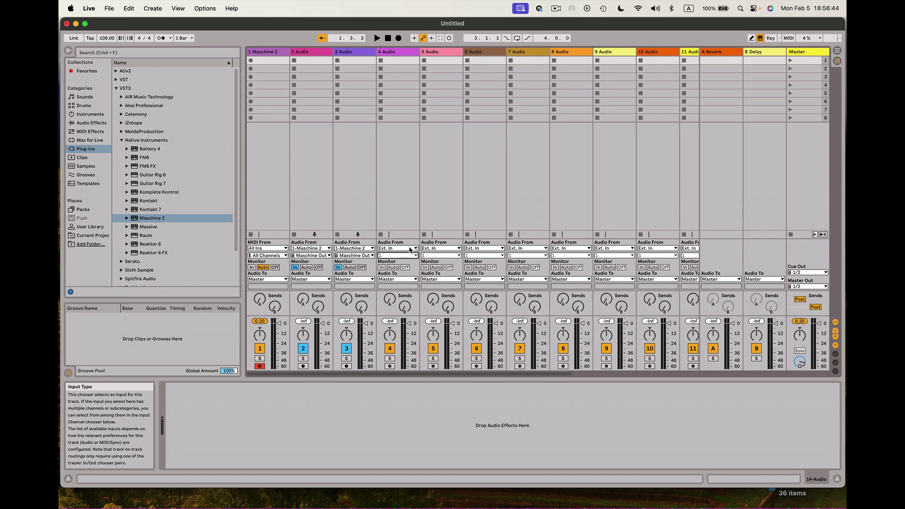
click(415, 249)
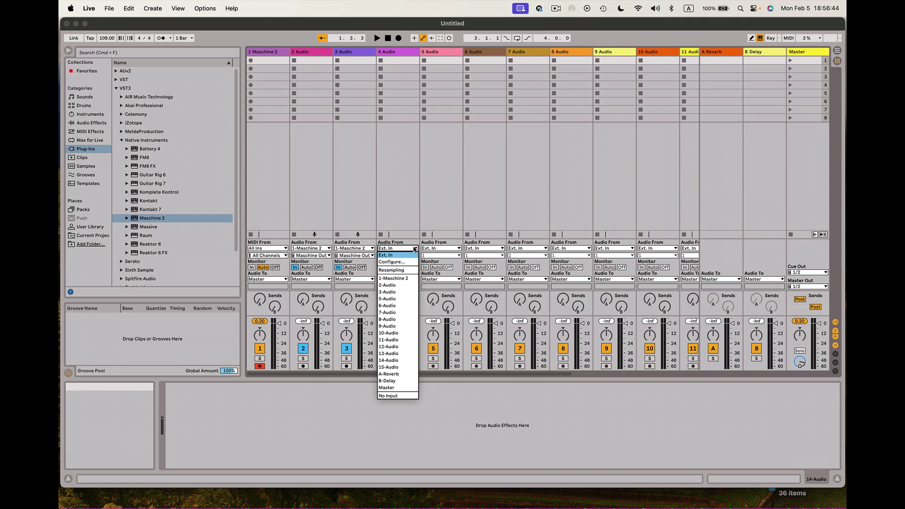
click(396, 279)
click(451, 248)
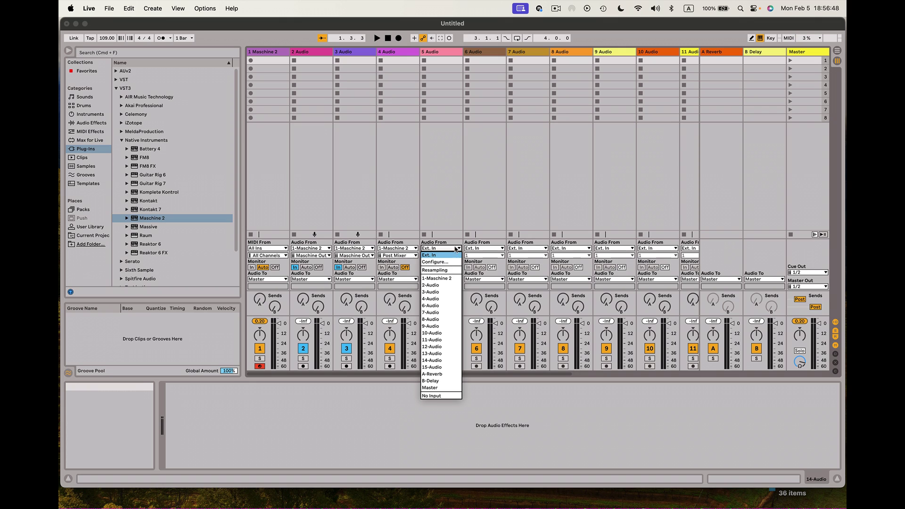
click(446, 279)
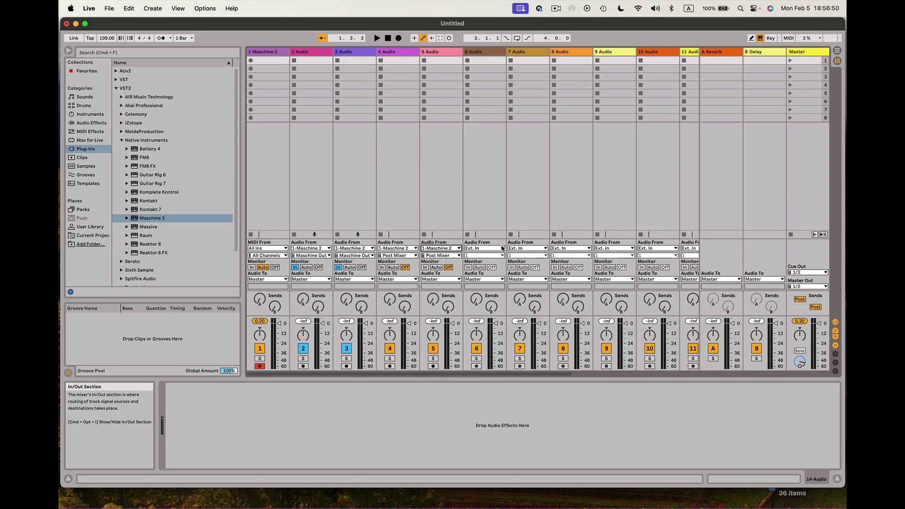
click(501, 249)
click(493, 278)
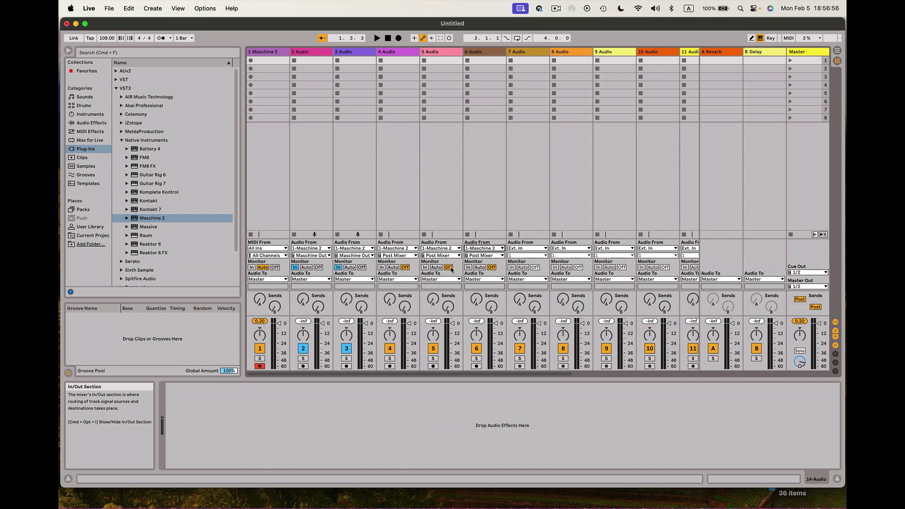
Undo the routing changes and the 13 inserted audio tracks, back to the Maschine 2 track and its one routed audio track.
click(314, 55)
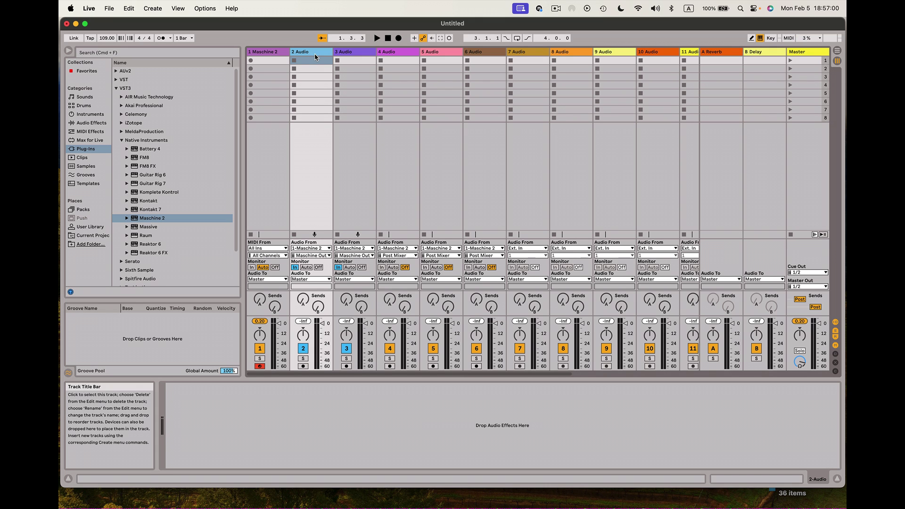
scroll(315, 56, right, 5)
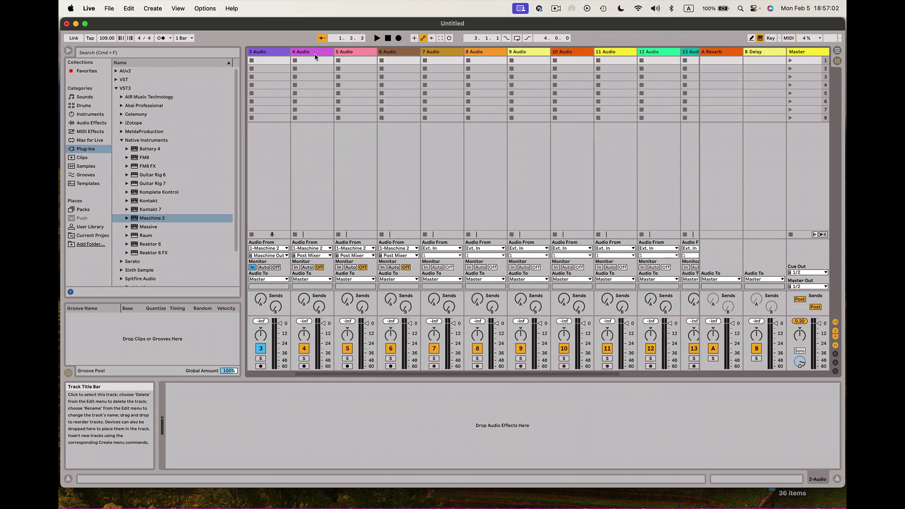
scroll(315, 55, right, 2)
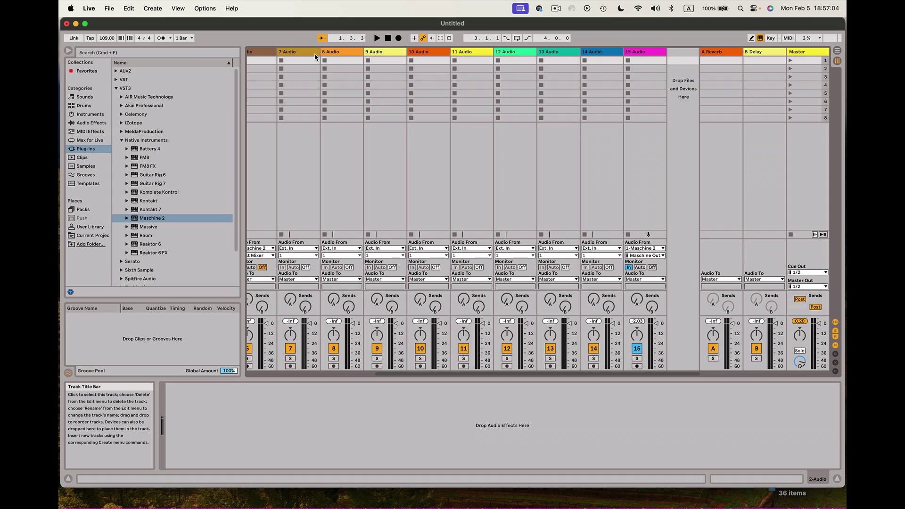
key(cmd+z)
key(cmd+z)
key(cmd+z)
key(cmd+z)
key(cmd+z)
key(cmd+z)
key(cmd+z)
key(cmd+z)
key(cmd+z)
key(cmd+z)
key(cmd+z)
key(cmd+z)
key(cmd+z)
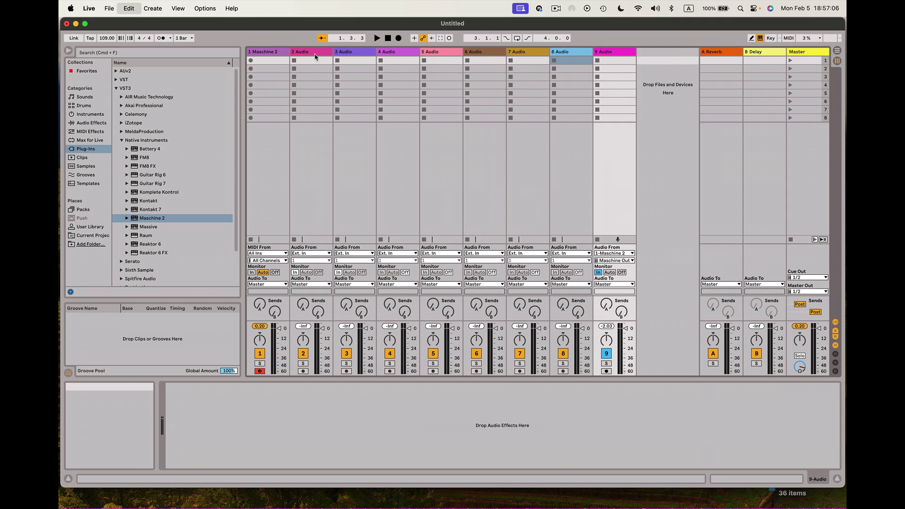
key(cmd+z)
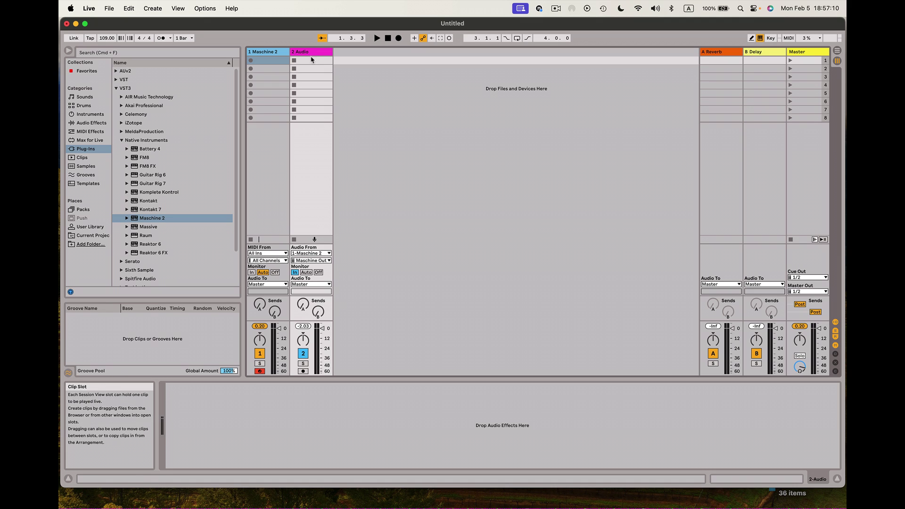
Duplicate the 2 Audio track together with its Maschine 2 input routing and monitoring.
click(314, 53)
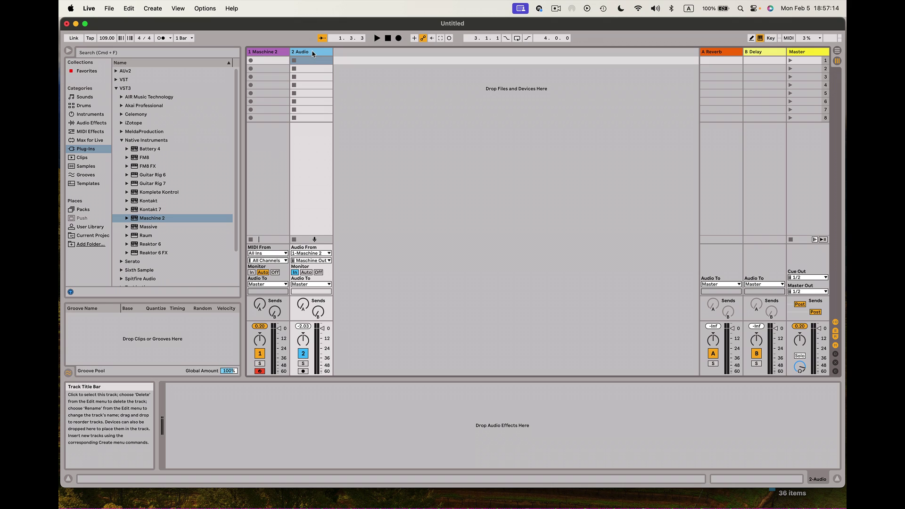
right_click(311, 54)
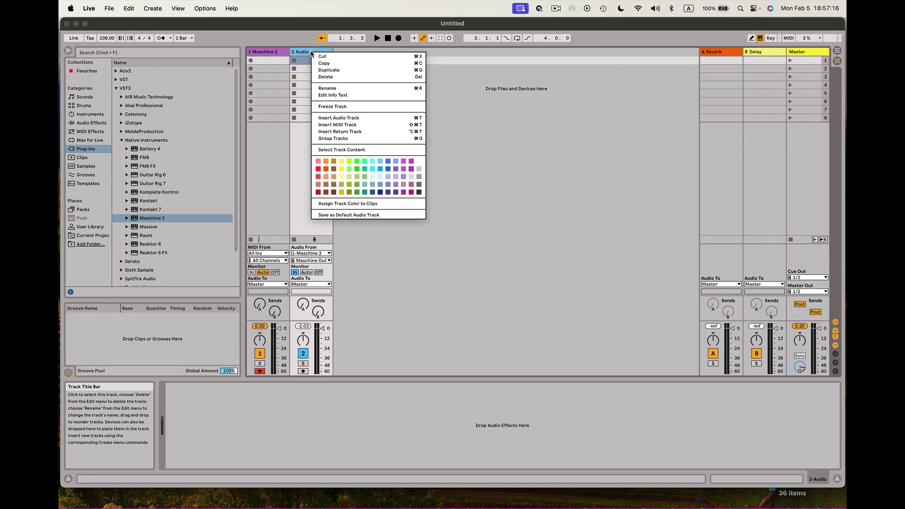
click(330, 70)
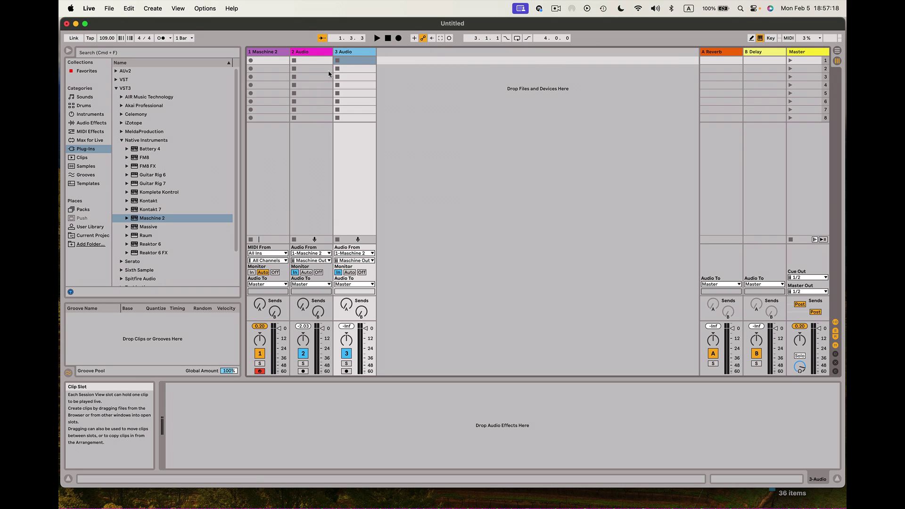
right_click(350, 54)
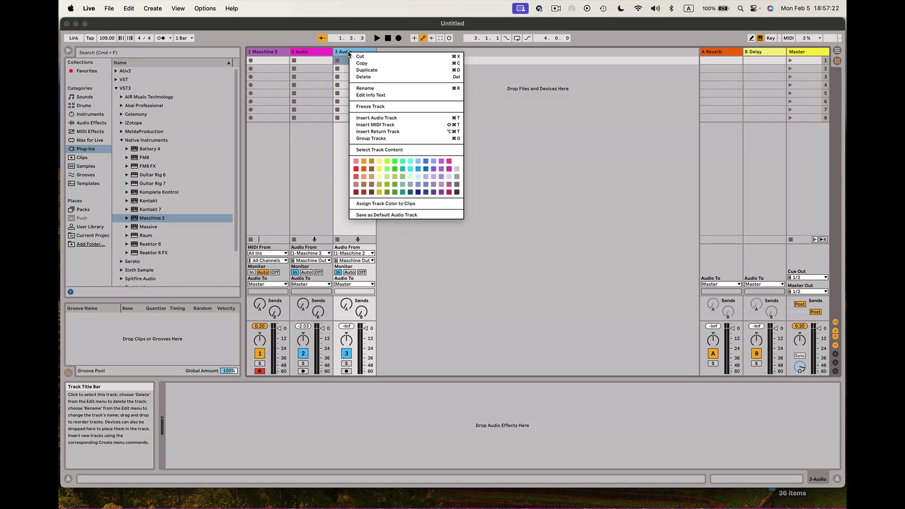
click(647, 35)
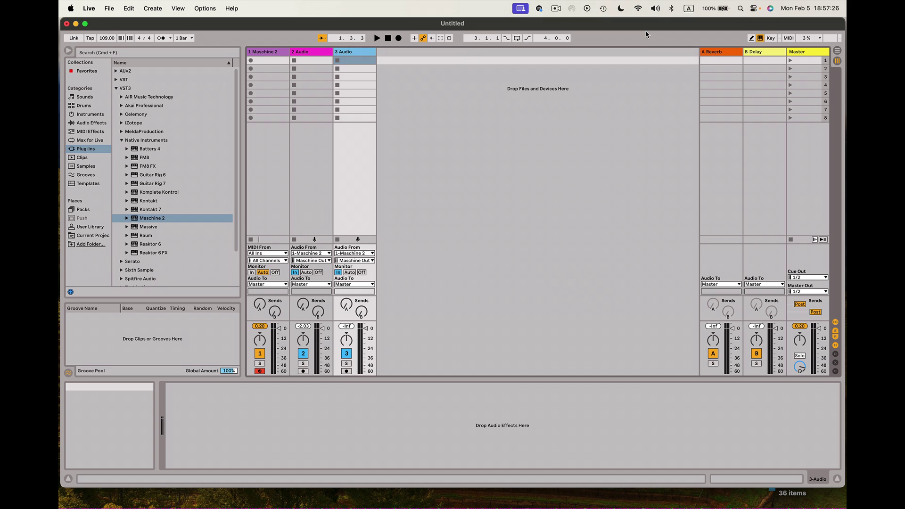
Duplicate the 3 Audio track 13 more times to add tracks 4 Audio through 16 Audio.
key(super+d)
key(super+d)
key(super+d)
key(super+d)
key(super+d)
key(super+d)
key(super+d)
key(super+d)
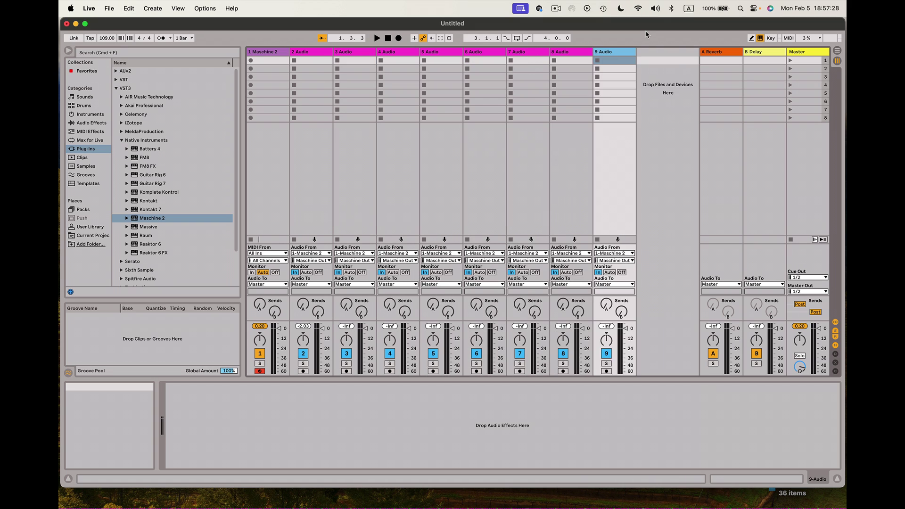
key(super+d)
key(super+d)
key(super+d)
key(super+d)
key(super+d)
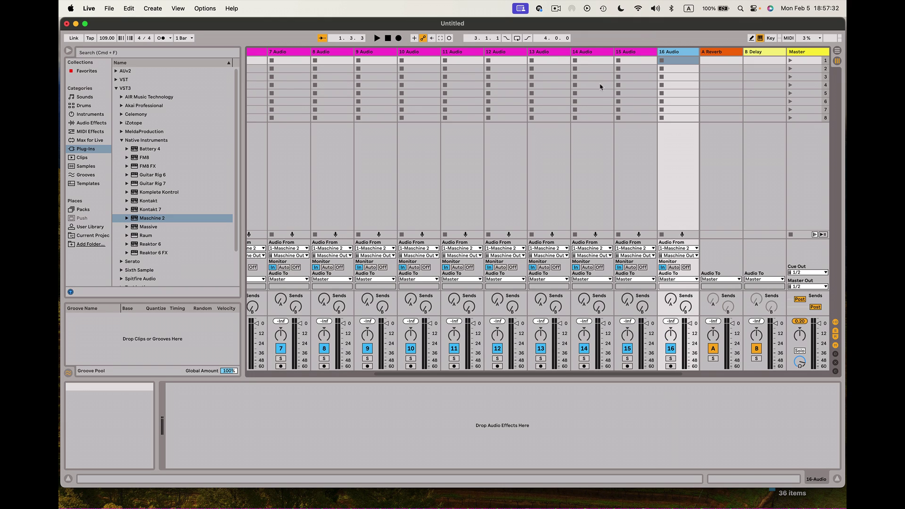
Set the input channel of 3 Audio to Maschine Out 3-Maschine 2 and of 4 Audio to Maschine Out 4-Maschine 2.
scroll(580, 90, left, 6)
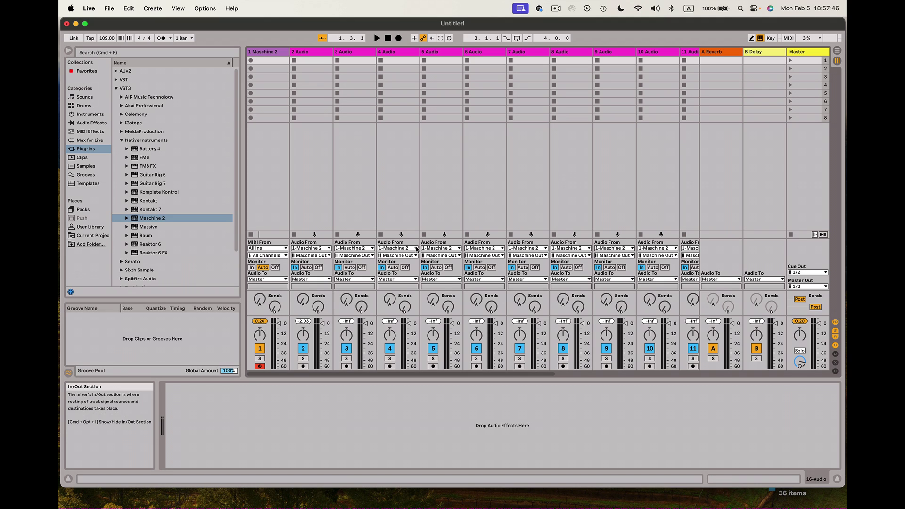
click(329, 256)
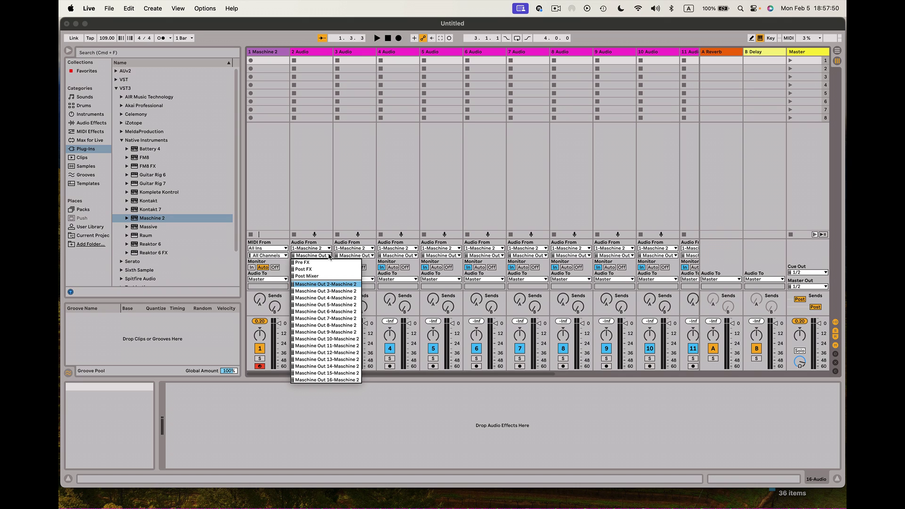
click(368, 256)
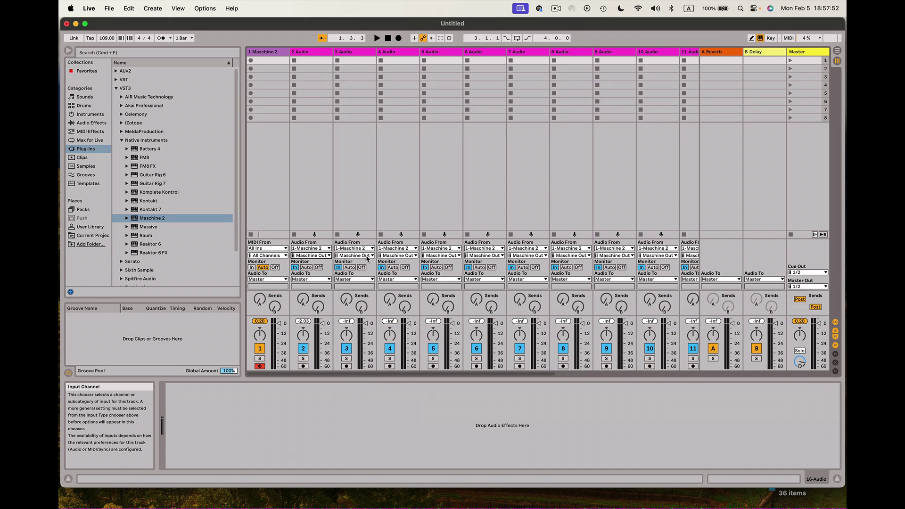
click(368, 256)
click(375, 291)
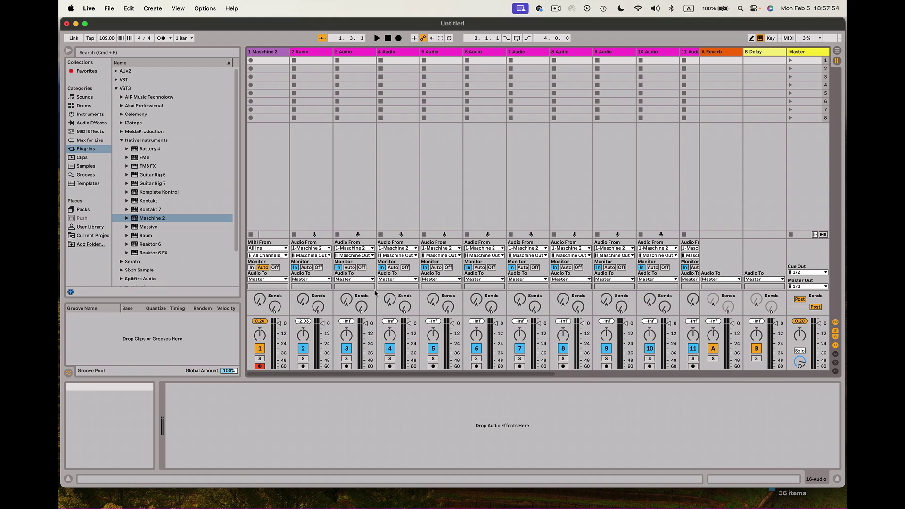
click(414, 256)
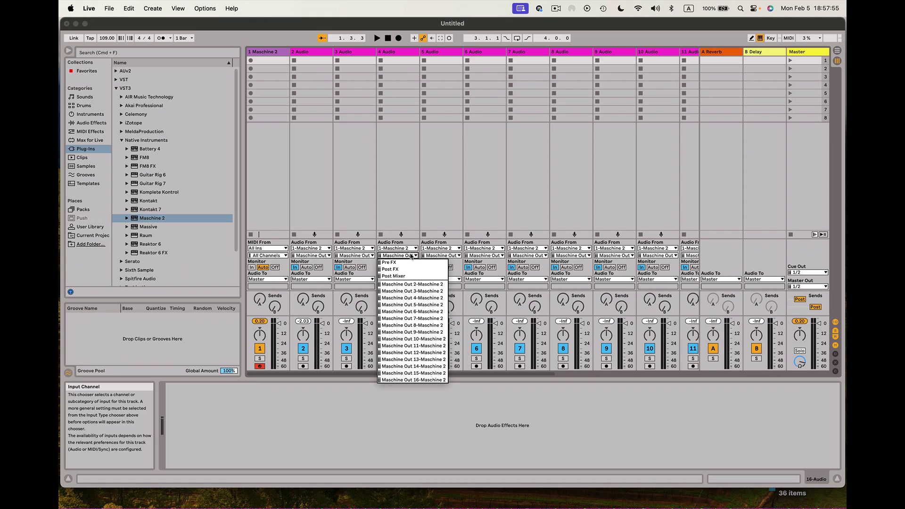
click(421, 301)
Set the input channels of 5 Audio, 6 Audio and 7 Audio to Maschine Out 5, Out 6 and Out 7 respectively.
click(455, 255)
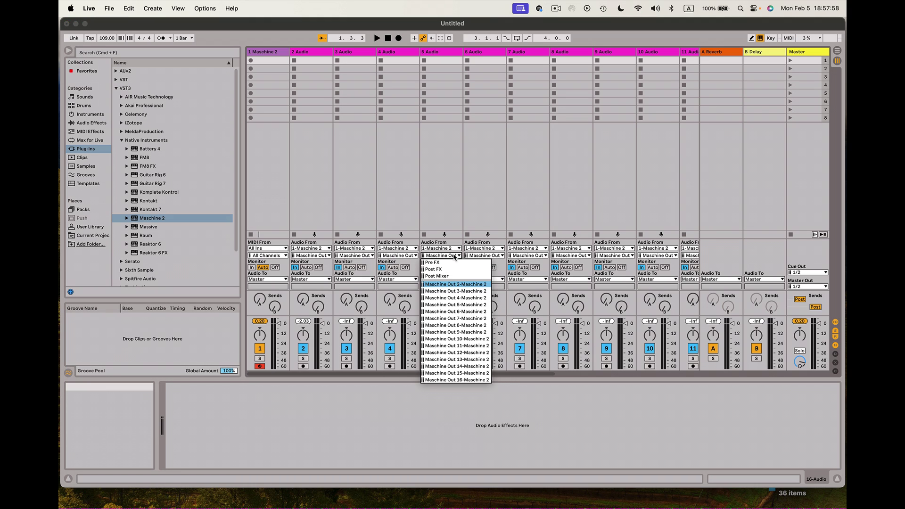
click(457, 305)
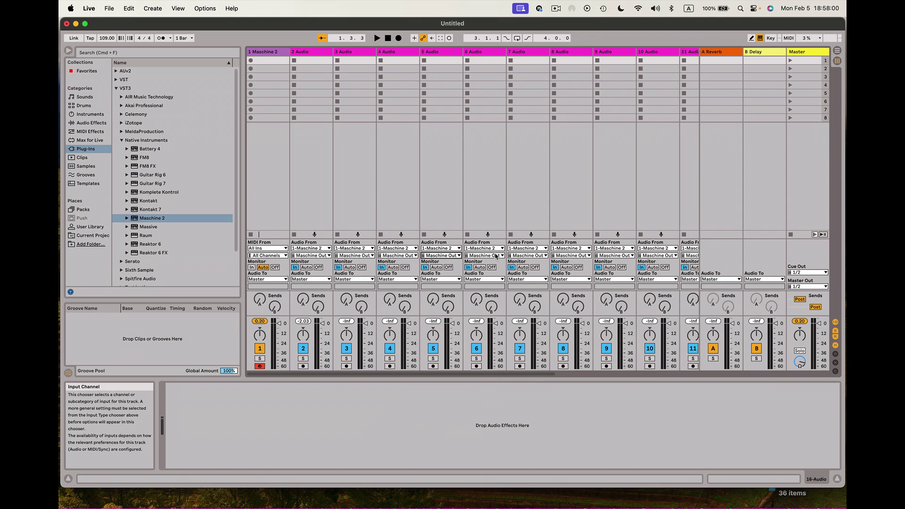
click(496, 256)
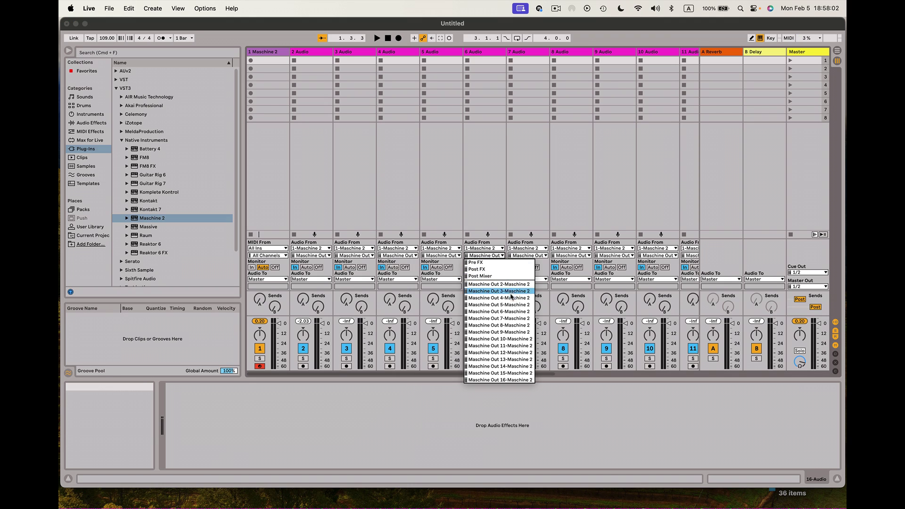
click(514, 312)
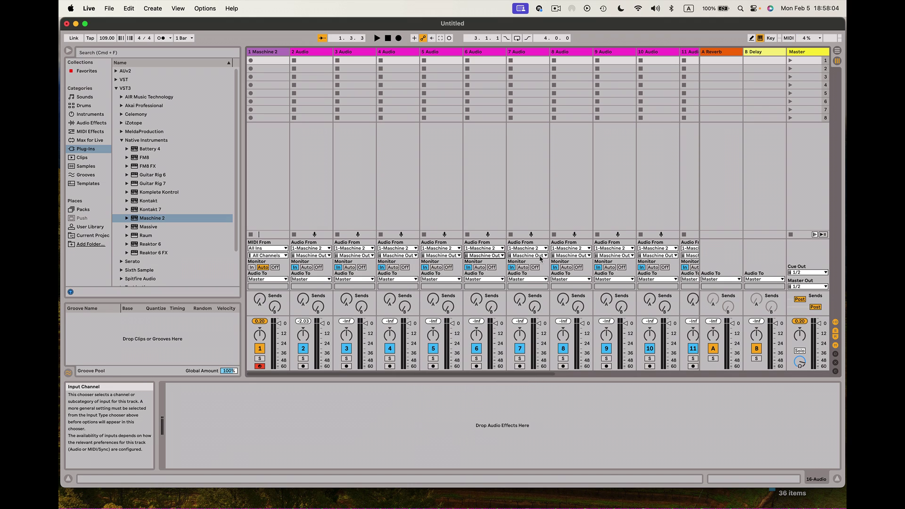
click(541, 257)
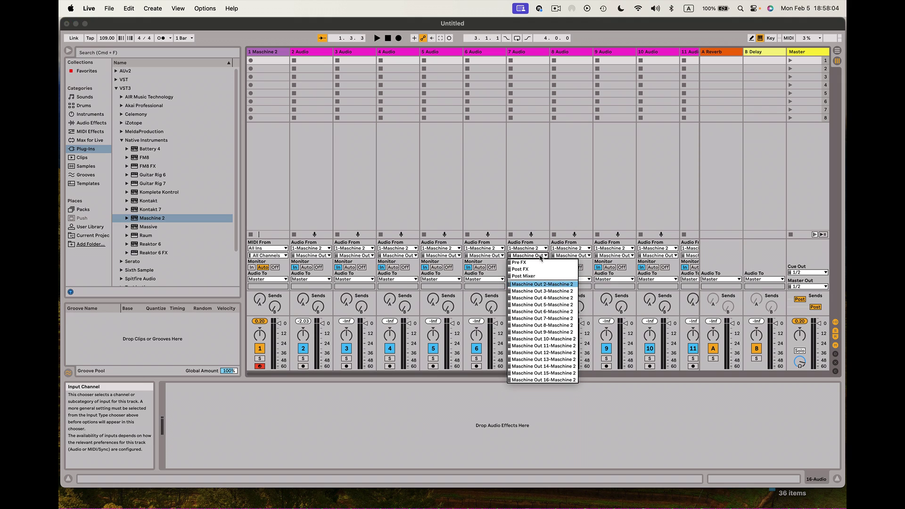
click(564, 320)
Set the input channels of 8 Audio, 9 Audio and 10 Audio to Maschine Out 8, Out 9 and Out 10 respectively.
click(576, 256)
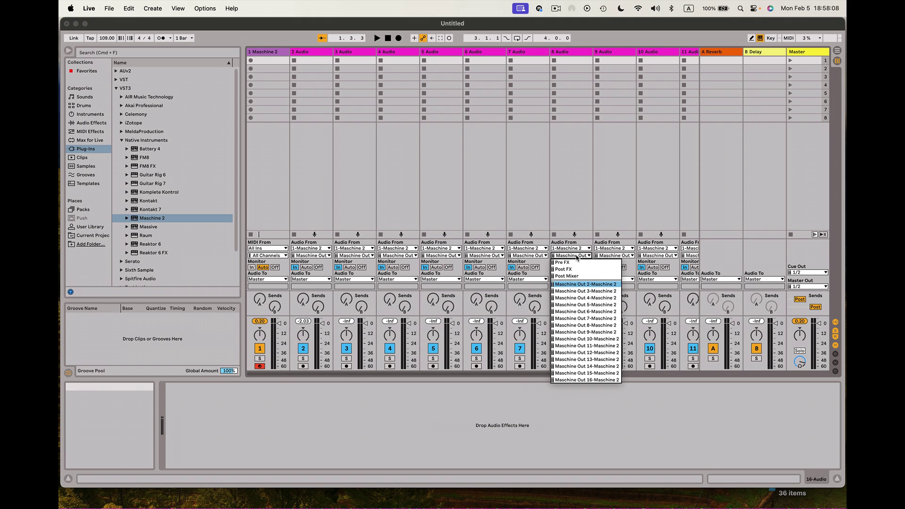
click(615, 325)
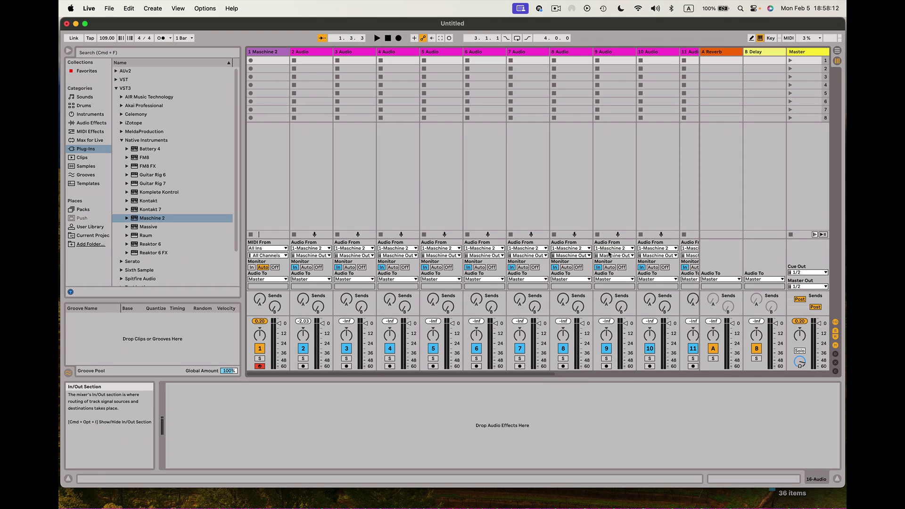
click(610, 257)
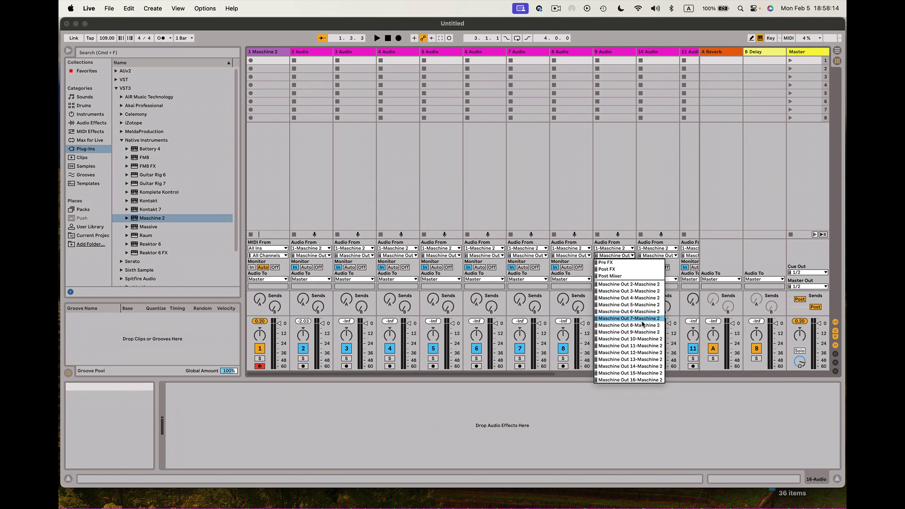
click(643, 332)
click(655, 256)
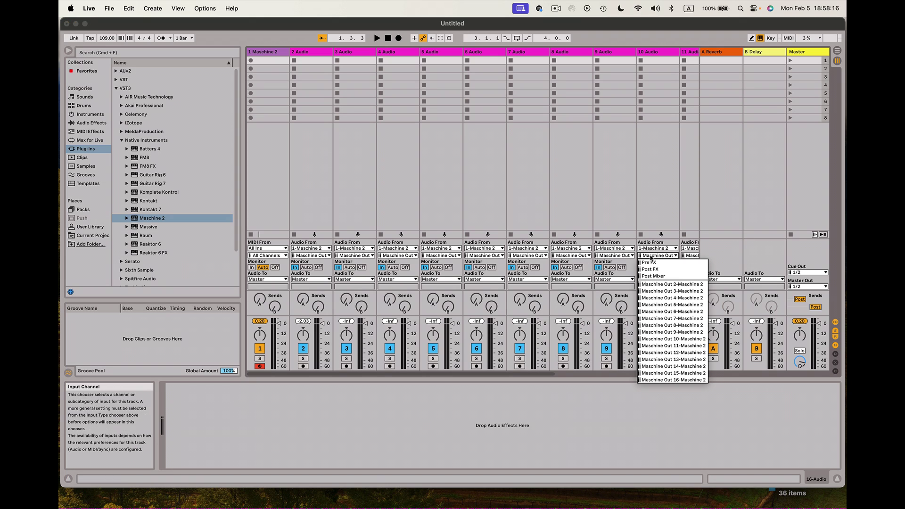
click(675, 339)
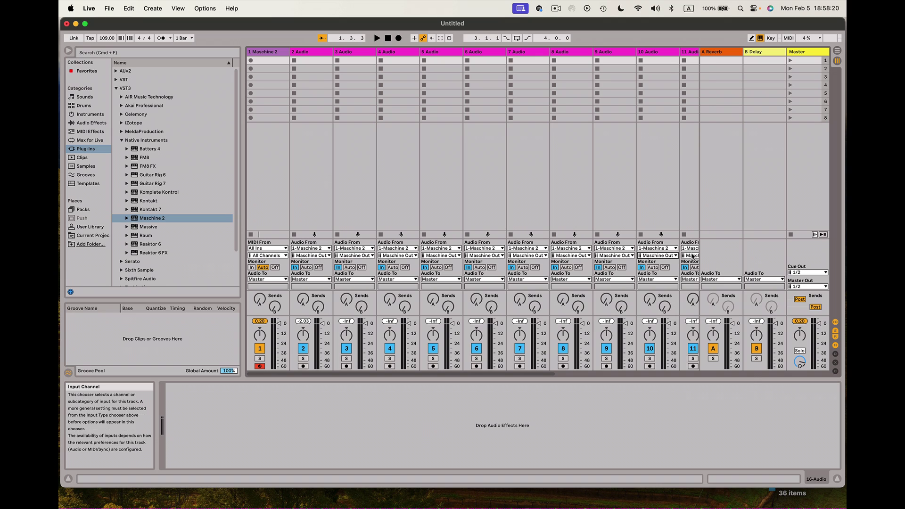
Set the input channel of 11 Audio to Maschine Out 11-Maschine 2 and recheck the channels of 11 Audio and 10 Audio.
click(691, 255)
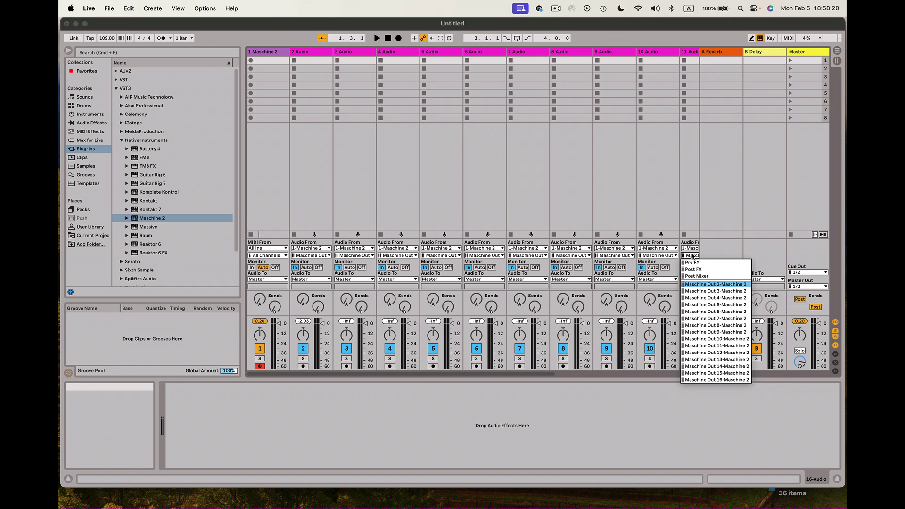
click(726, 347)
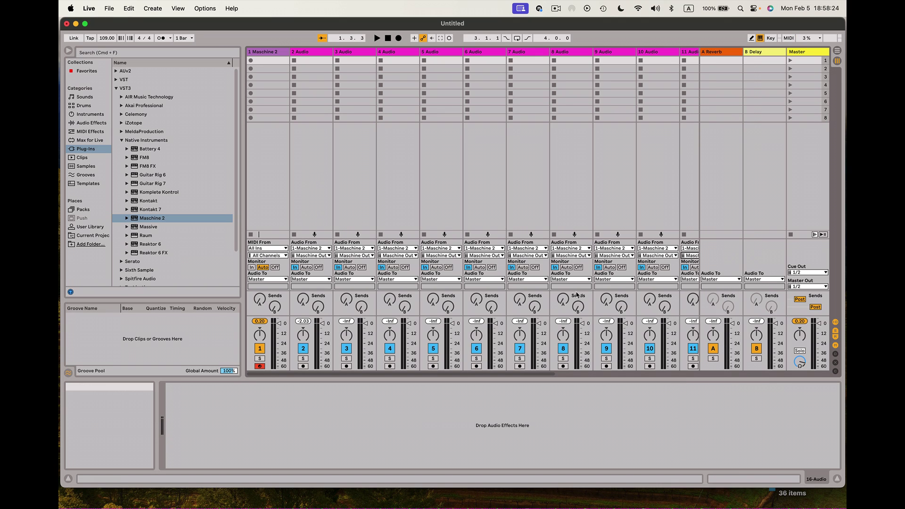
scroll(577, 295, right, 10)
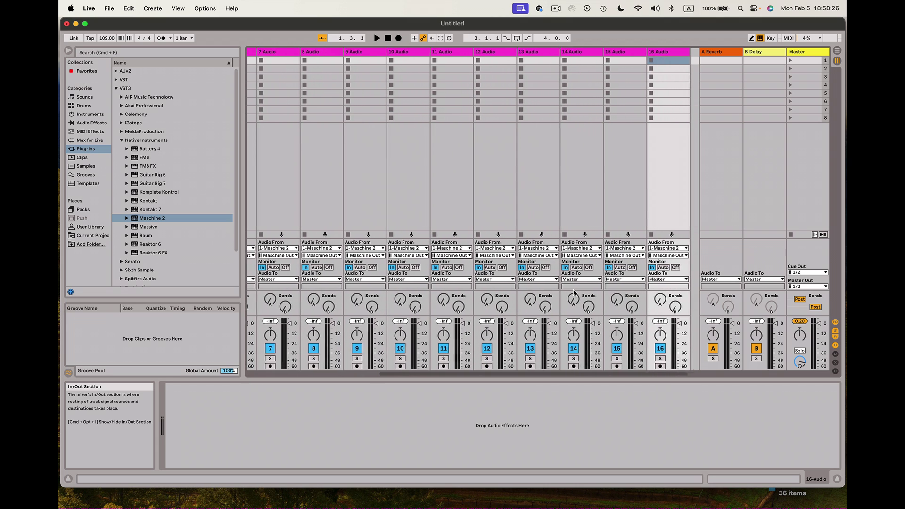
scroll(574, 293, right, 2)
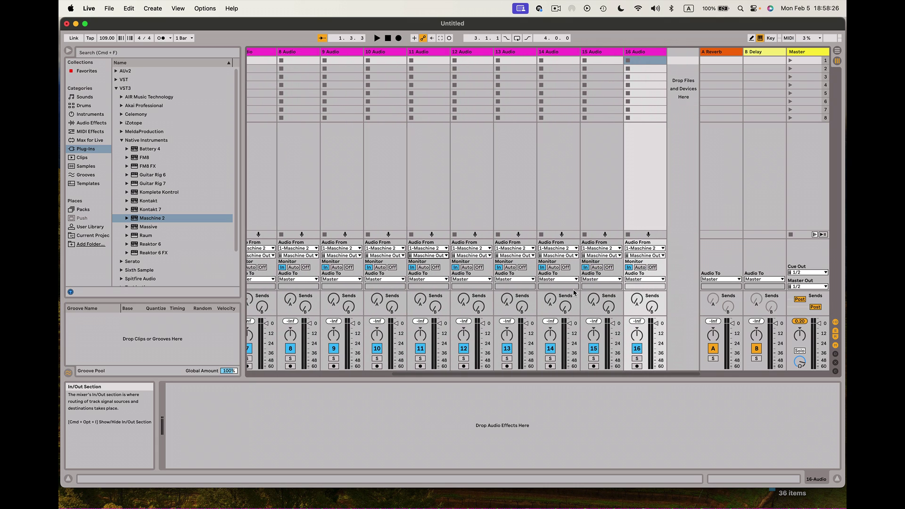
click(432, 256)
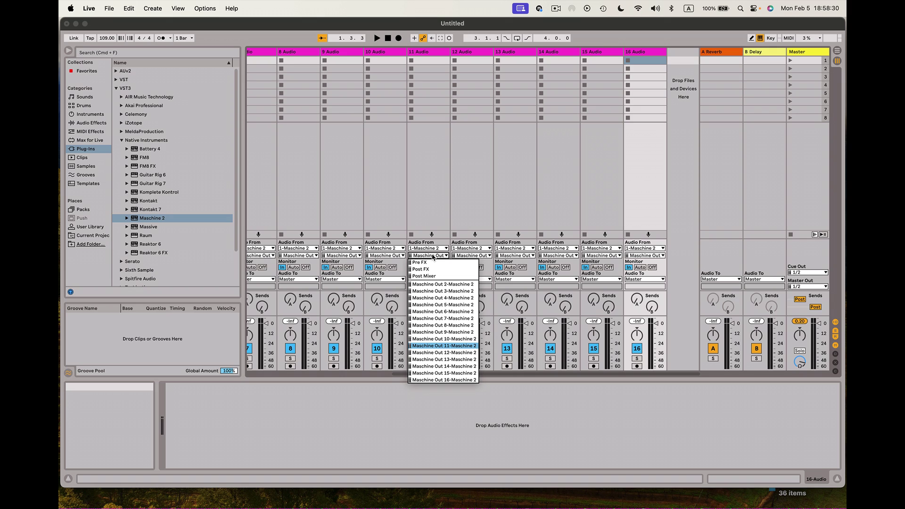
click(387, 256)
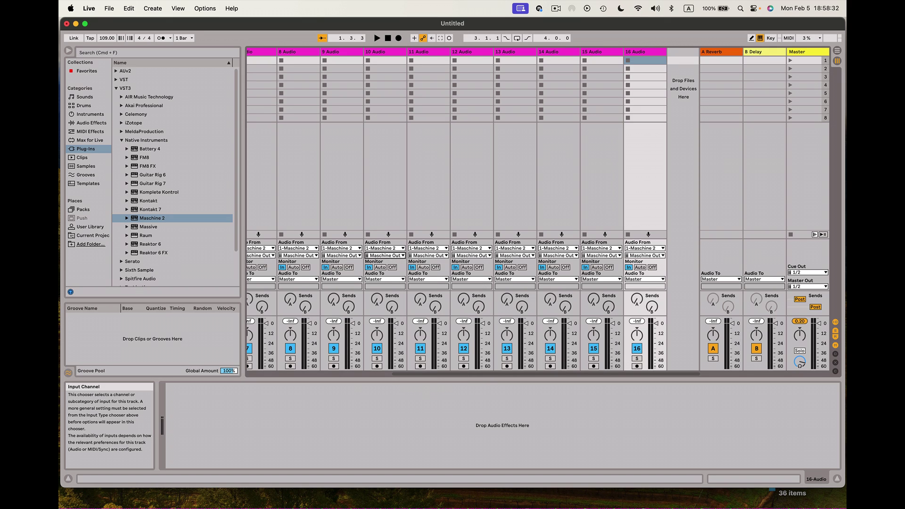
click(388, 257)
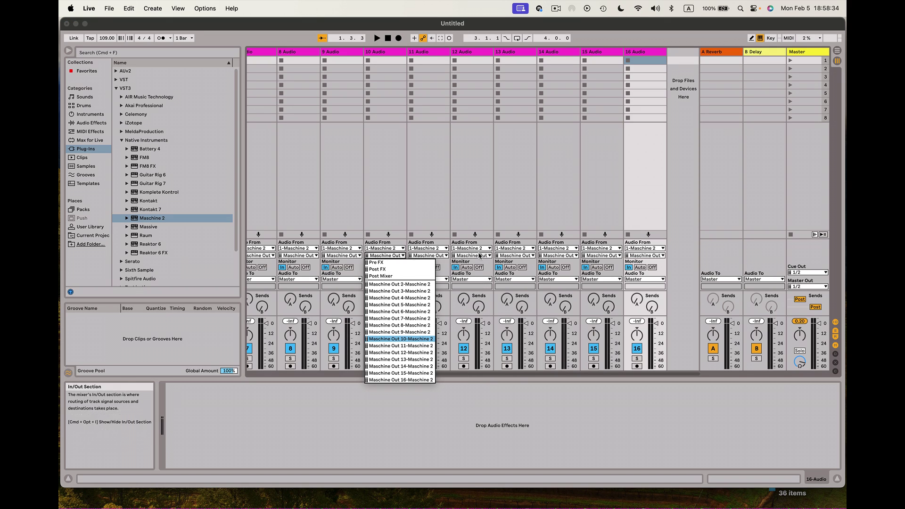
click(400, 339)
Set the input channel of 12 Audio to Maschine Out 12-Maschine 2 and of 13 Audio to Maschine Out 13-Maschine 2.
click(479, 256)
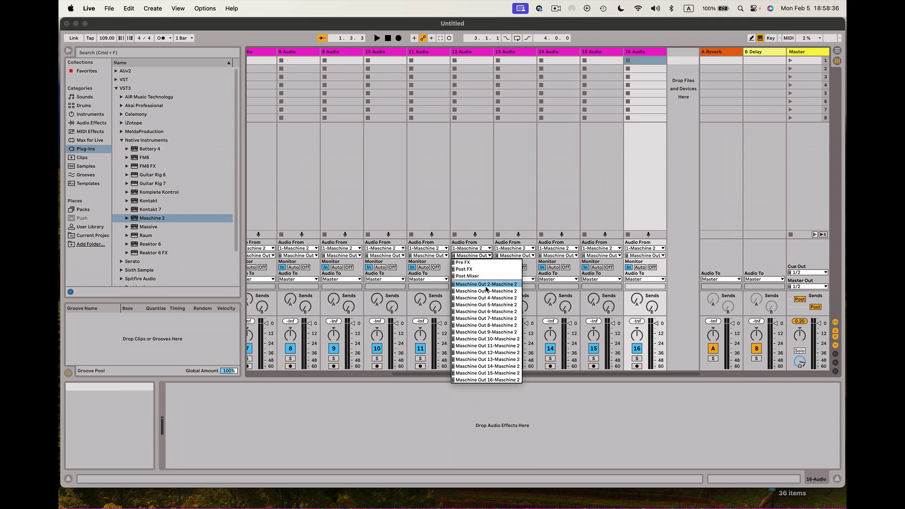
click(518, 352)
click(522, 256)
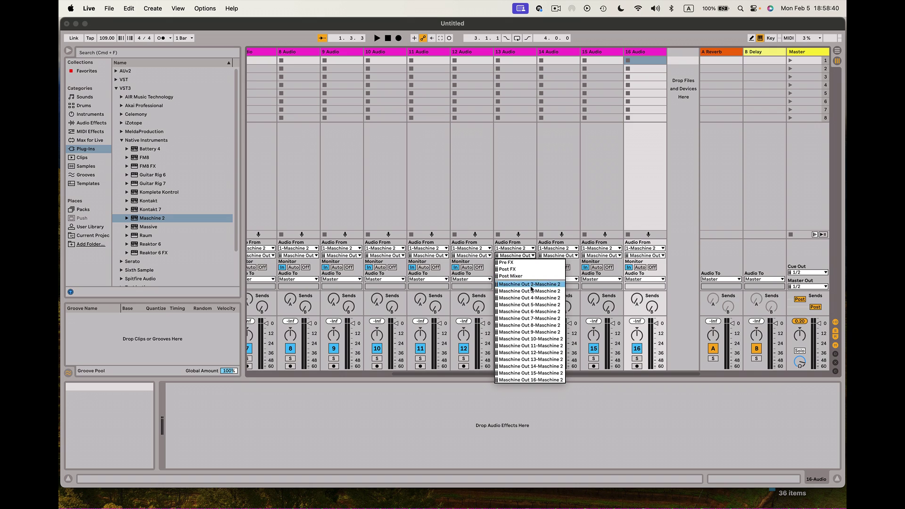
click(559, 359)
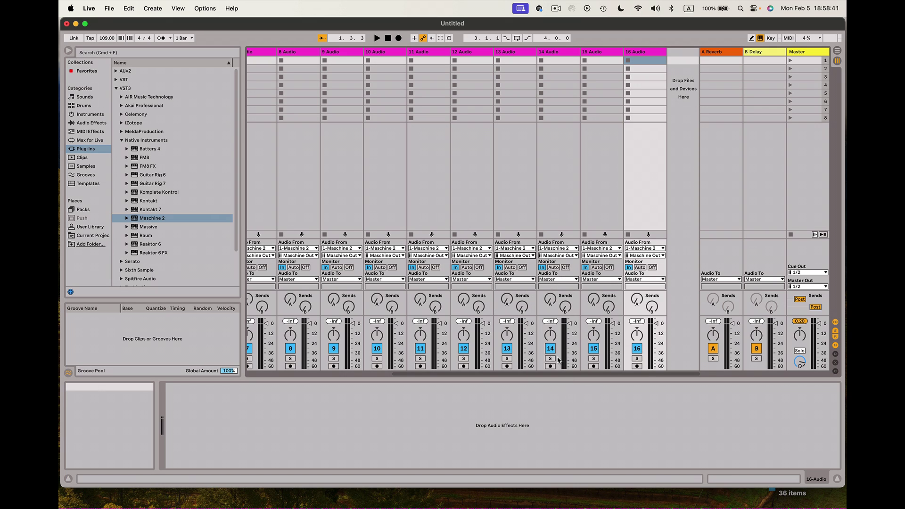
Set the input channels of 14 Audio, 15 Audio and 16 Audio to Maschine Out 14, Out 15 and Out 16 respectively.
click(557, 256)
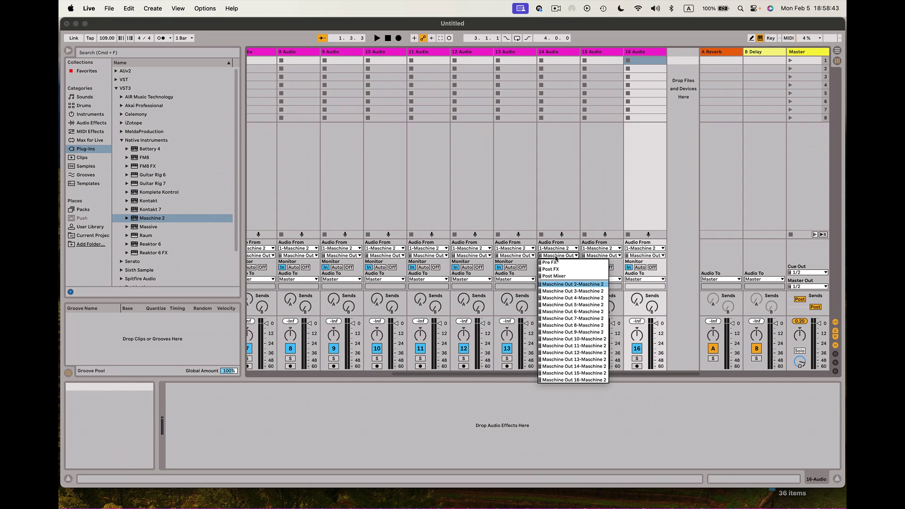
click(597, 366)
click(602, 256)
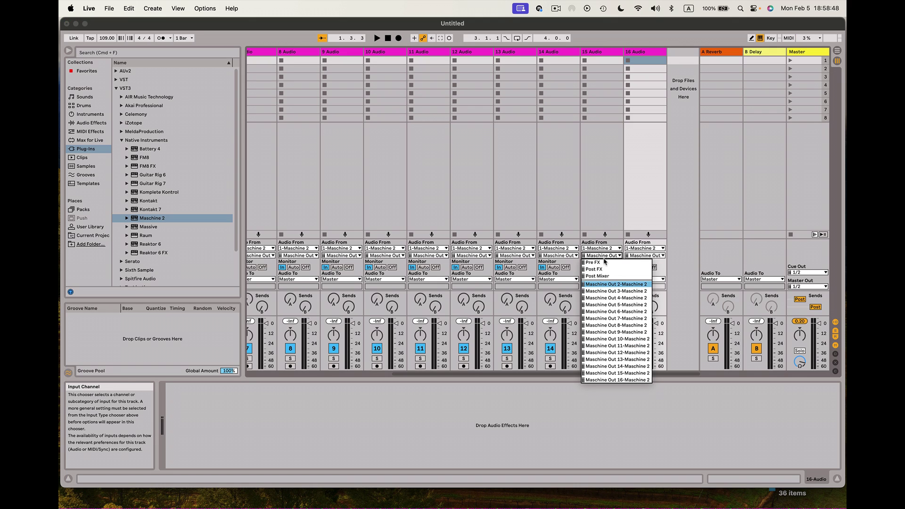
click(617, 373)
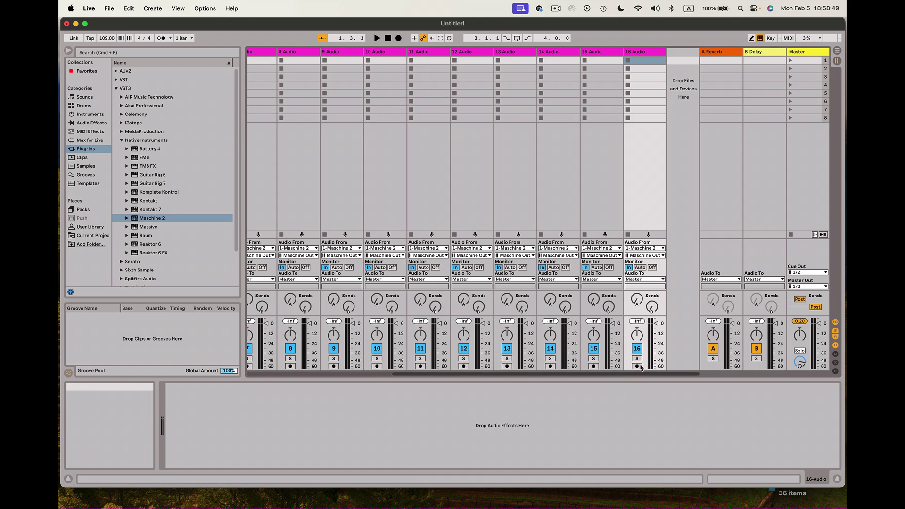
click(660, 256)
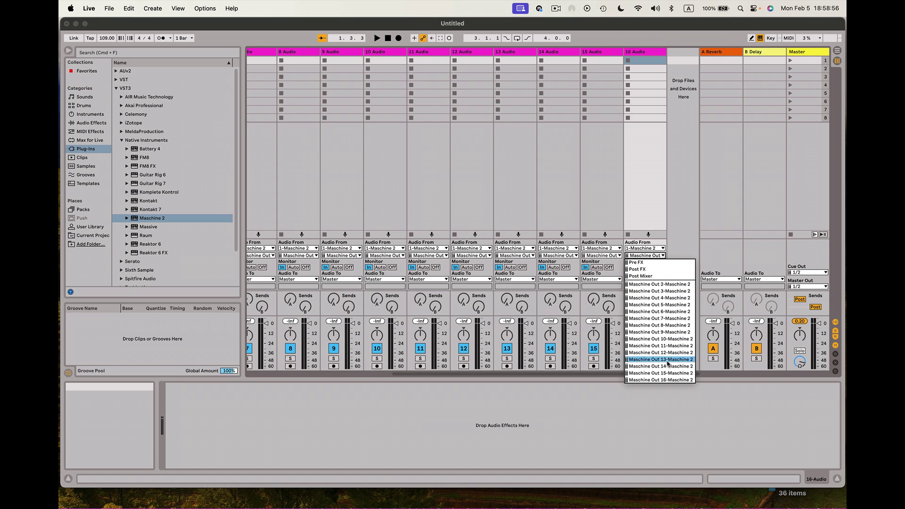
click(669, 383)
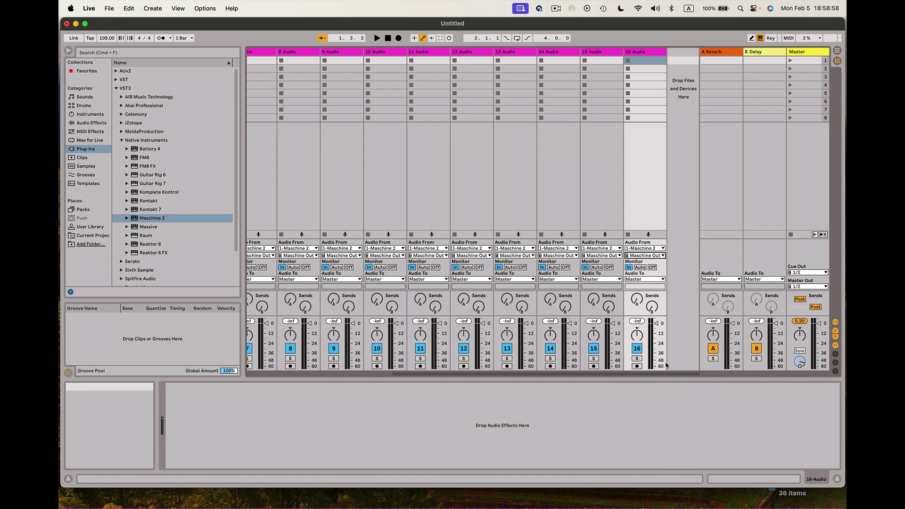
Look over the routed audio tracks and hide the browser to make room for the mixer.
scroll(517, 307, left, 10)
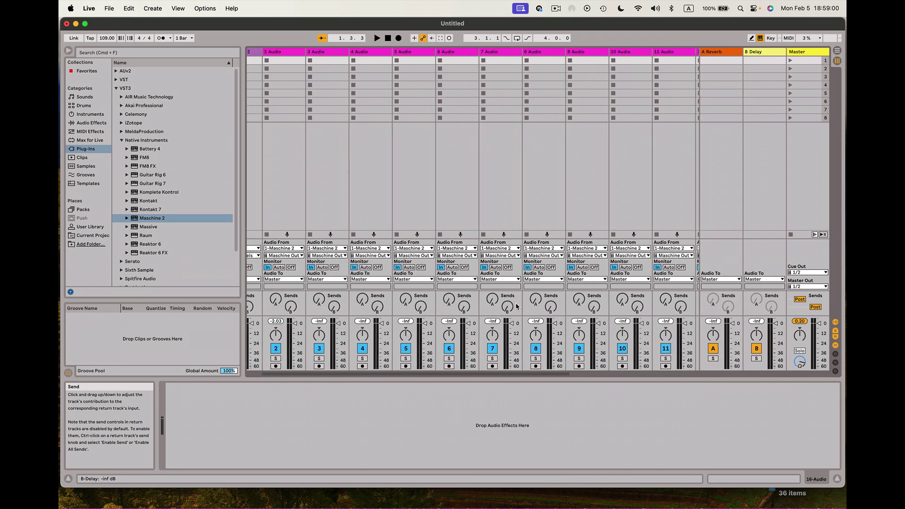
scroll(516, 306, right, 3)
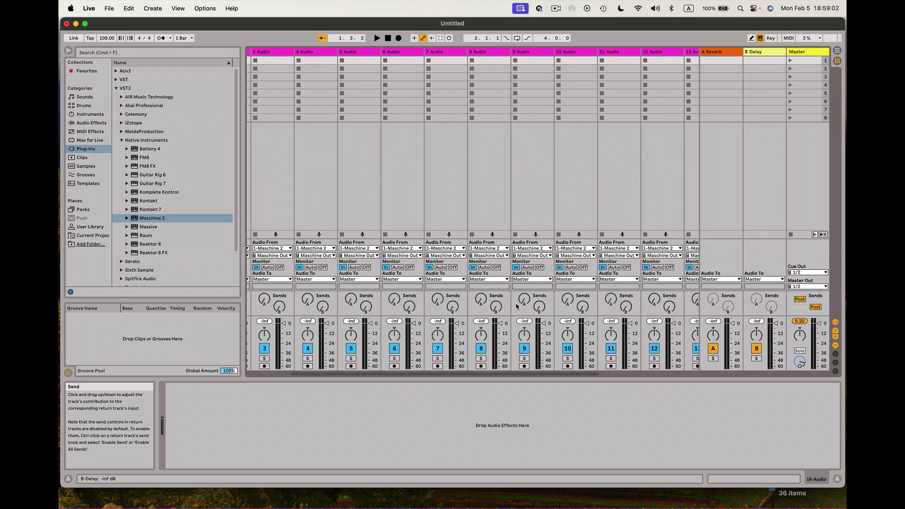
scroll(517, 306, left, 2)
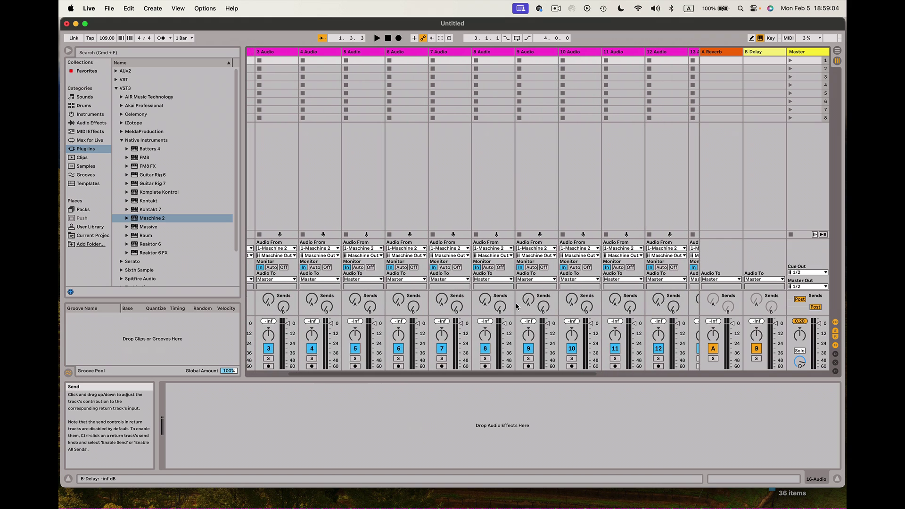
click(69, 52)
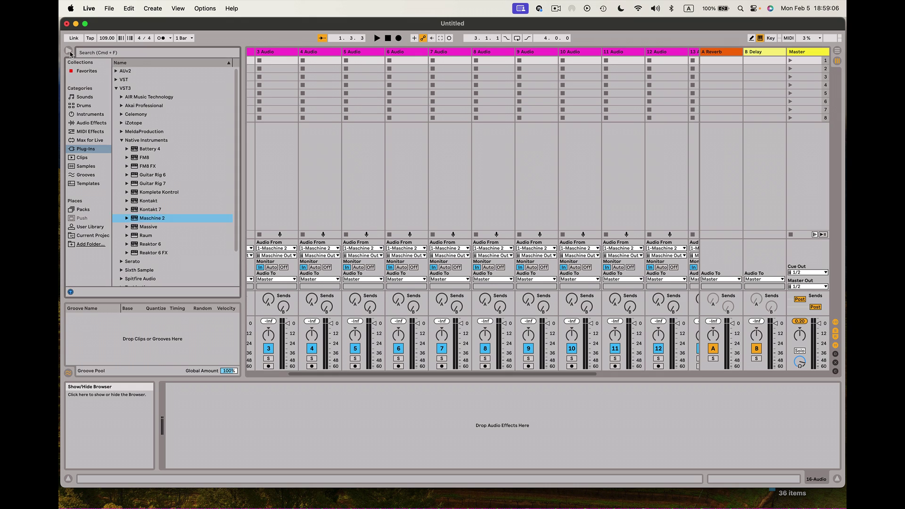
Play the Maschine pattern and check the level meters of the separate audio tracks, stopping playback at the end.
scroll(352, 118, left, 5)
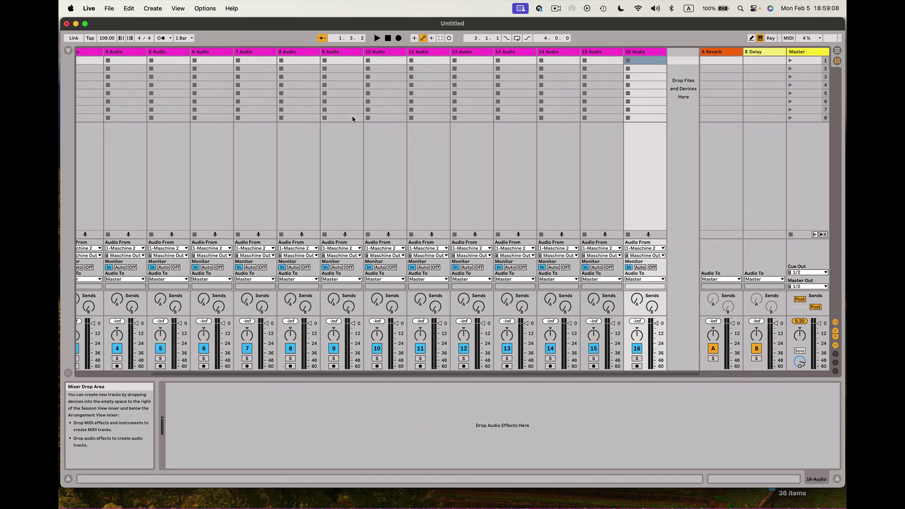
scroll(352, 119, right, 5)
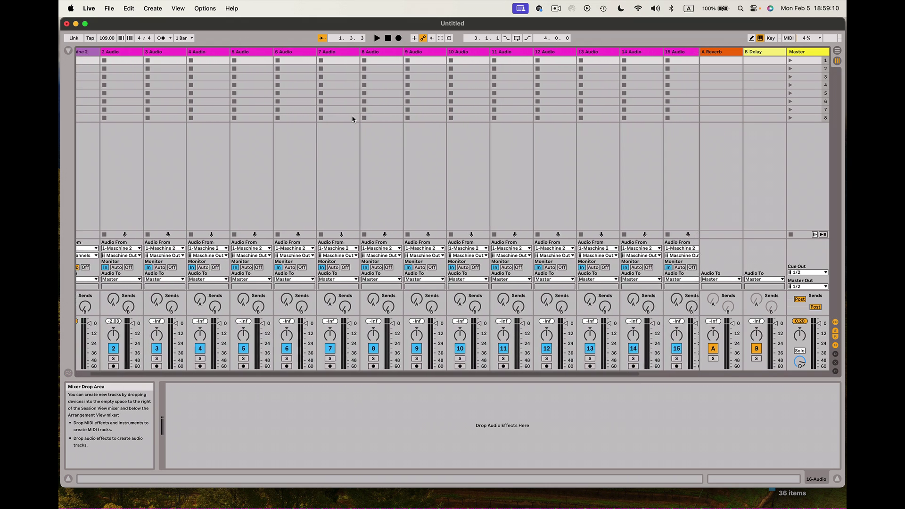
scroll(353, 119, left, 2)
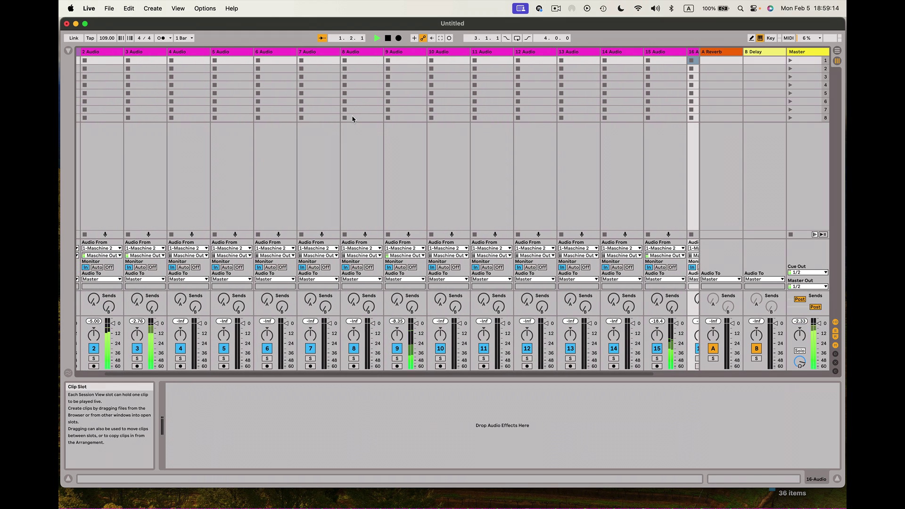
key(space)
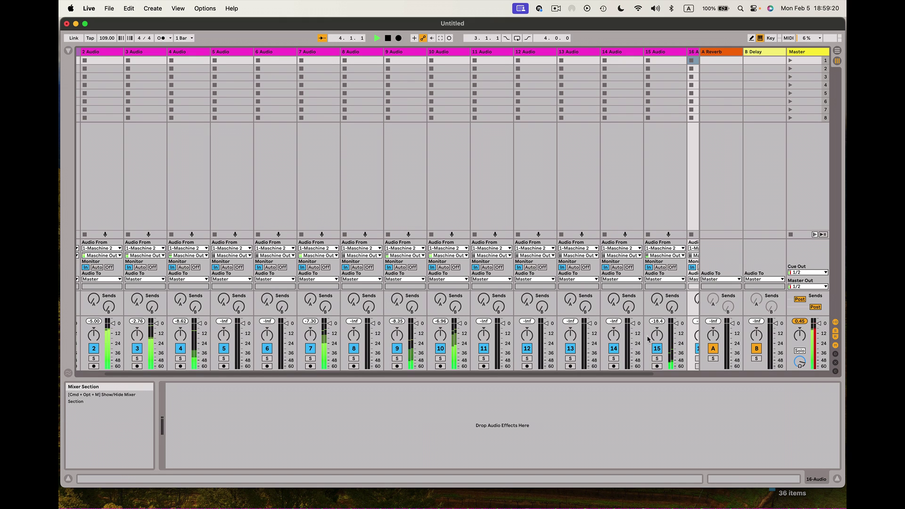
scroll(614, 345, right, 3)
scroll(648, 338, left, 5)
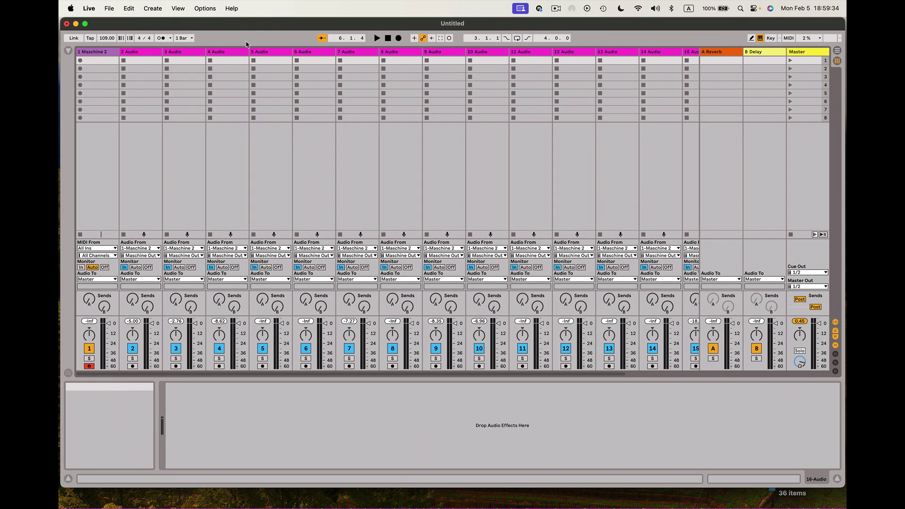
Save the Live Set as a template named Maschine Template.
drag(218, 23, 207, 17)
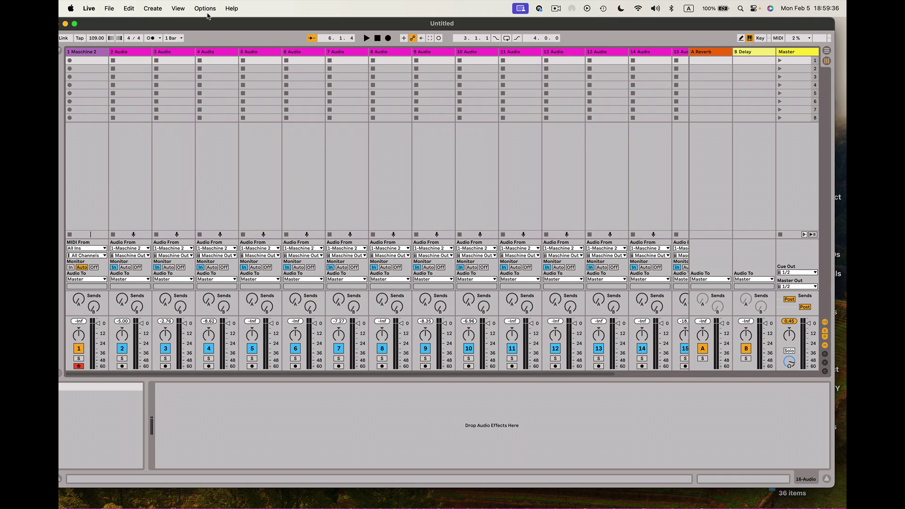
click(109, 8)
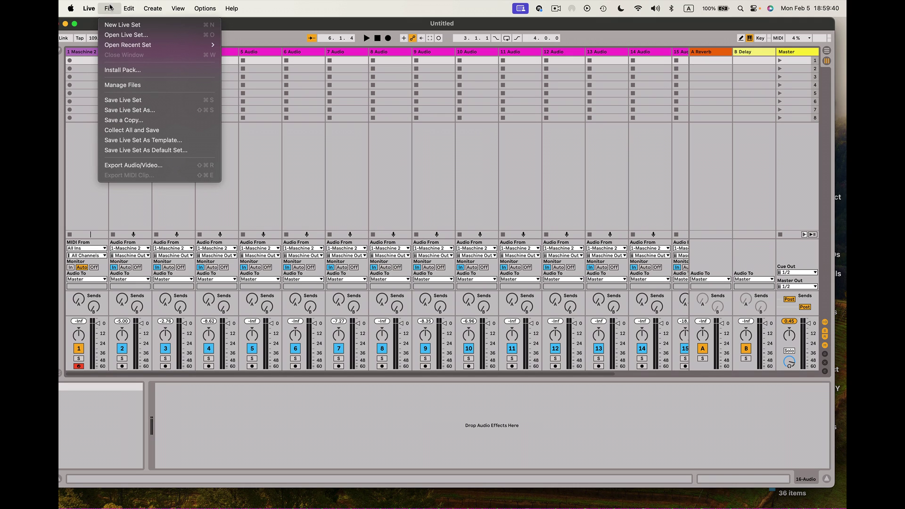
click(174, 140)
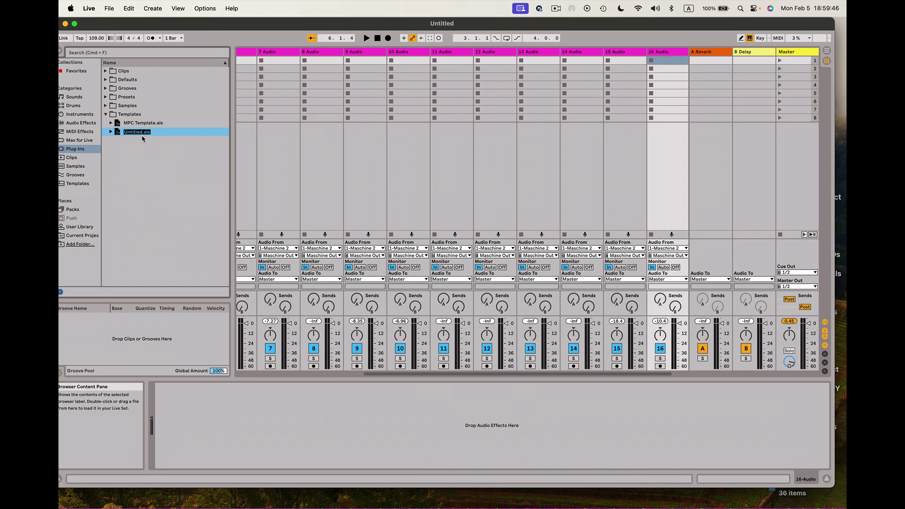
key(Return)
key(super+r)
drag(142, 136, 113, 133)
text(Maschine Templ)
text(at)
key(Return)
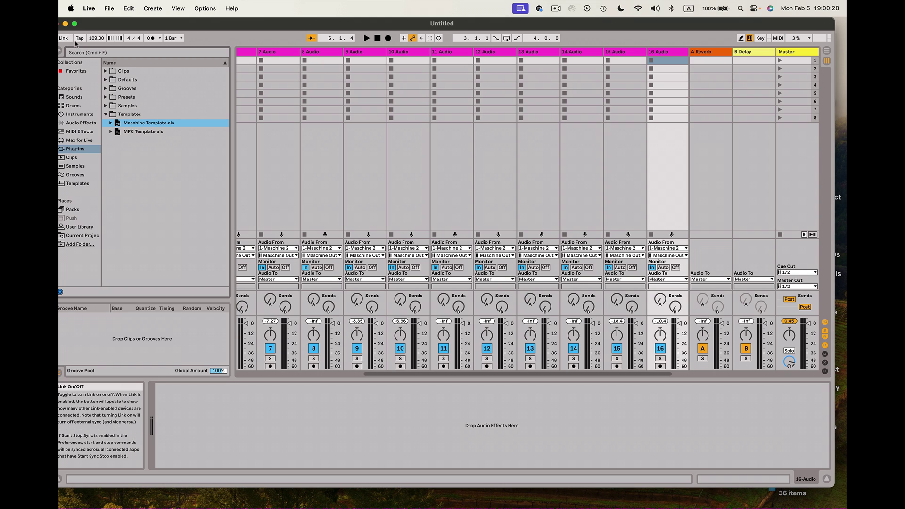
Play the pattern briefly in Arrangement View, stop it and return to Session View.
drag(107, 23, 118, 23)
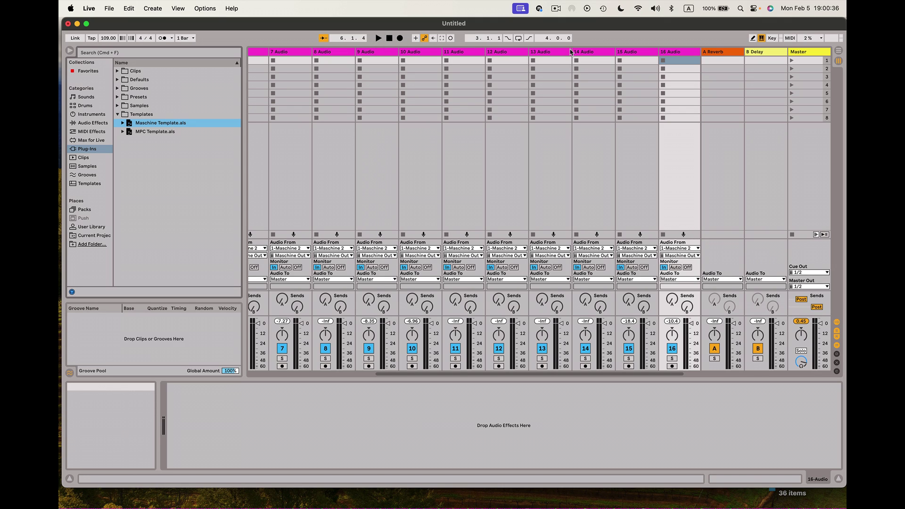
click(840, 51)
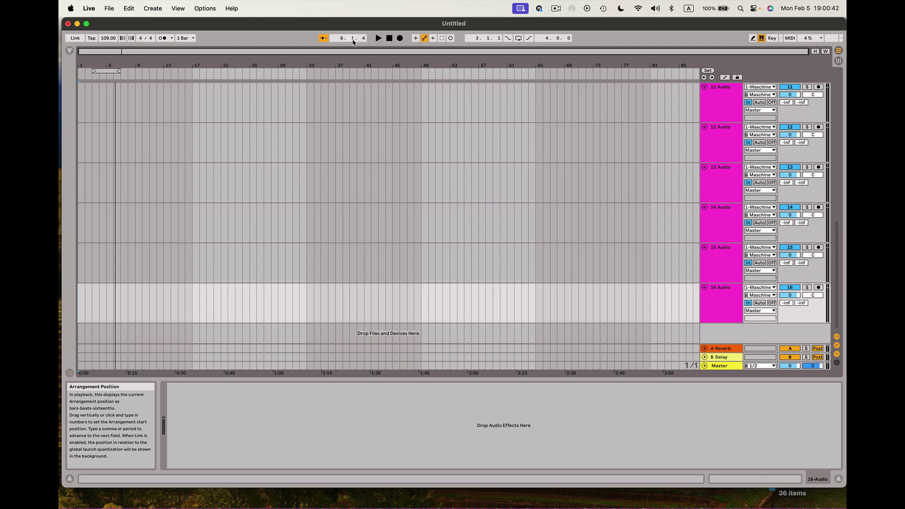
click(380, 38)
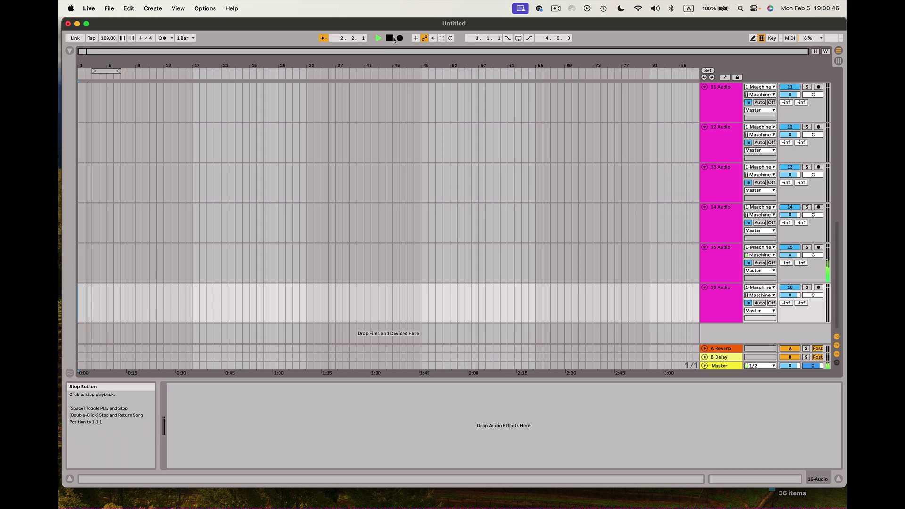
click(390, 39)
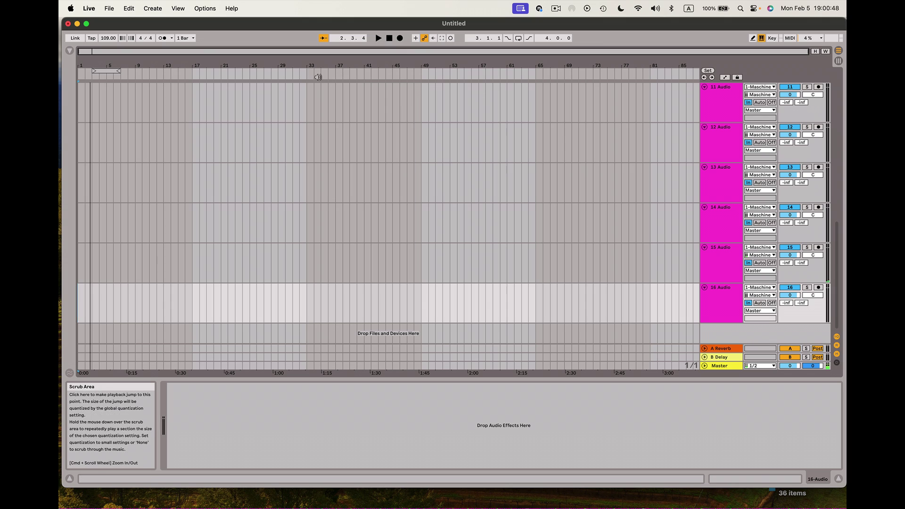
click(839, 60)
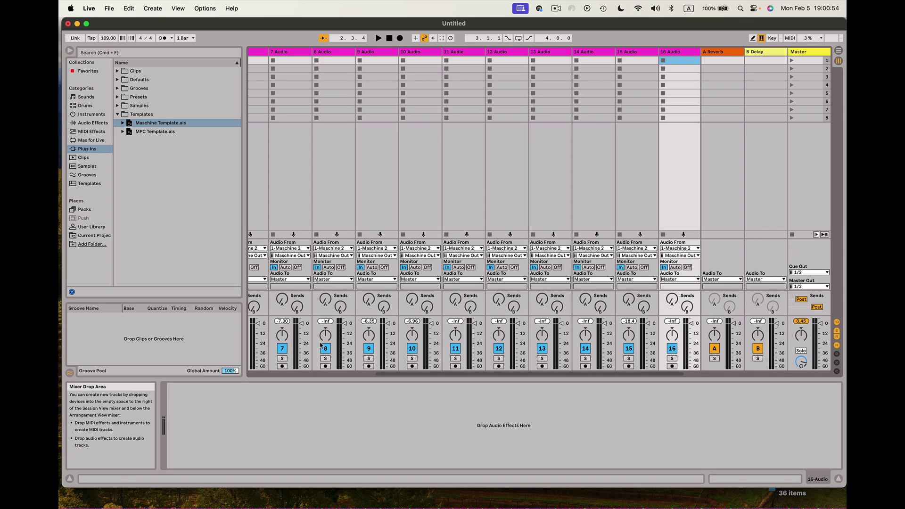
Try to arm both 2 Audio and 3 Audio for recording, checking the arm options of 3 Audio.
scroll(321, 345, left, 5)
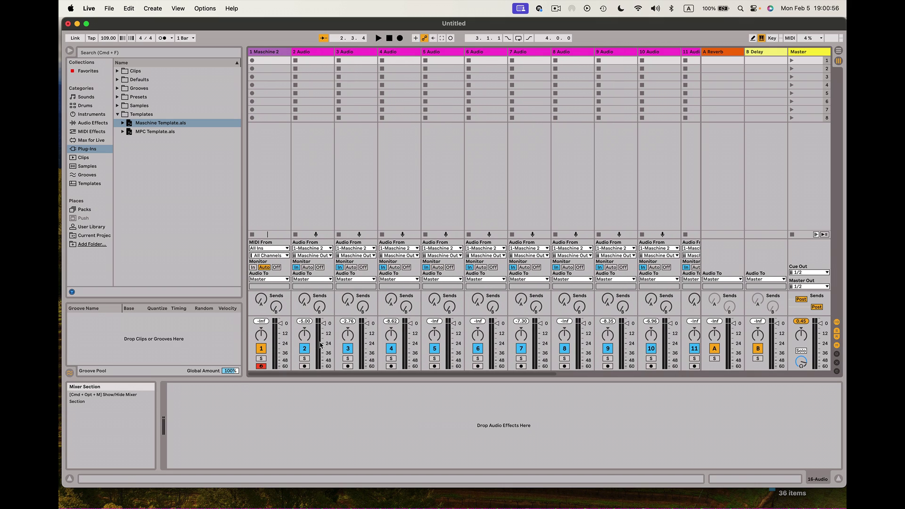
click(304, 367)
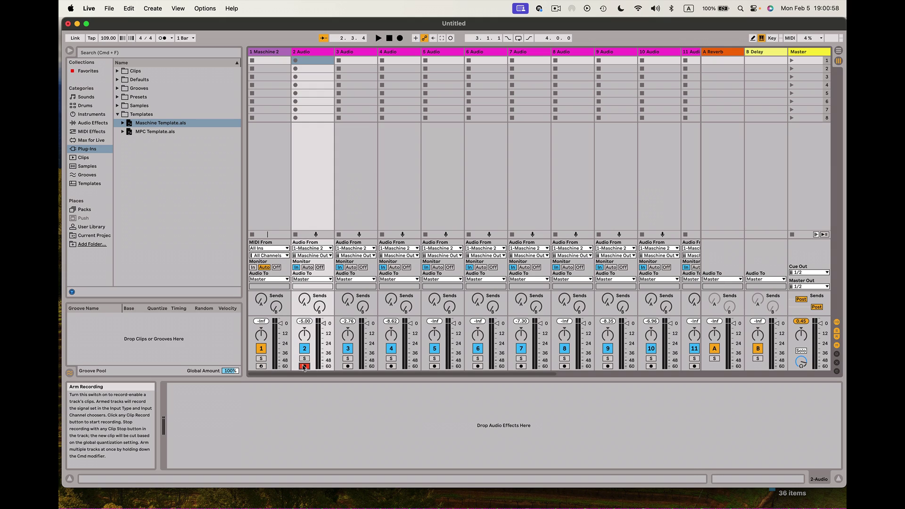
click(348, 367)
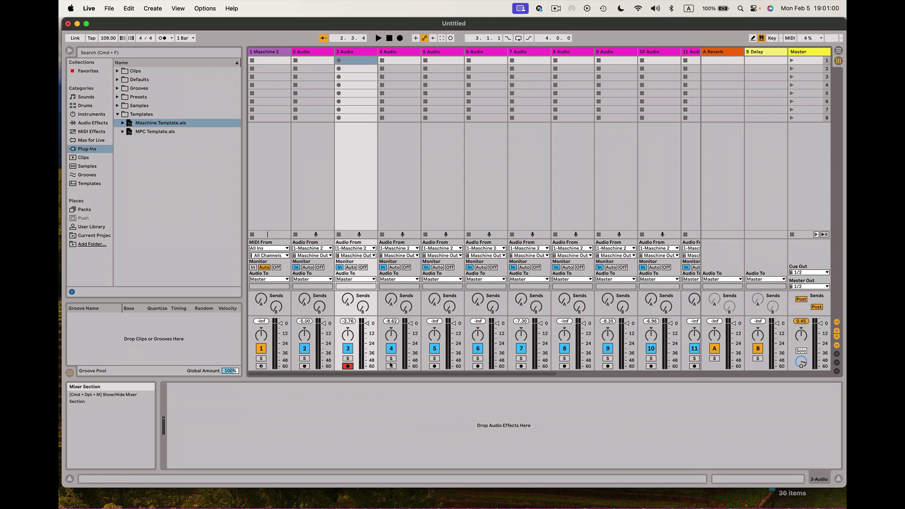
click(304, 366)
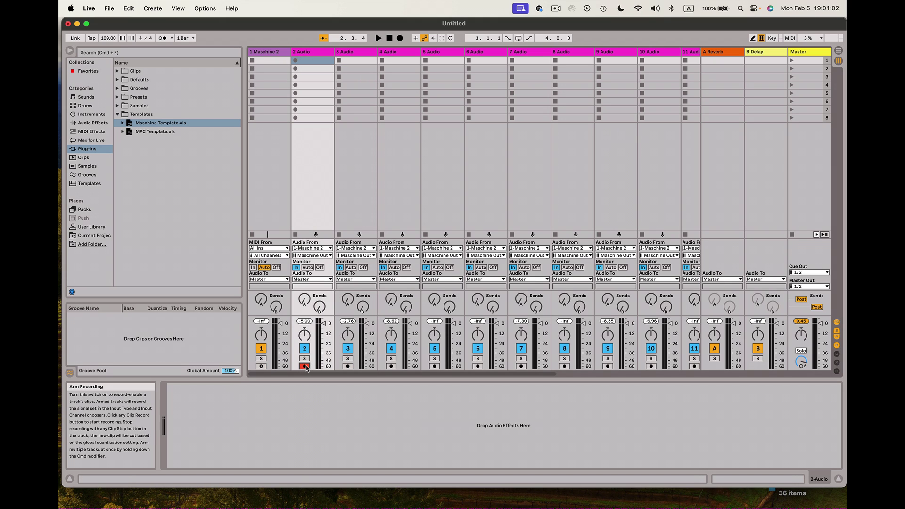
right_click(349, 367)
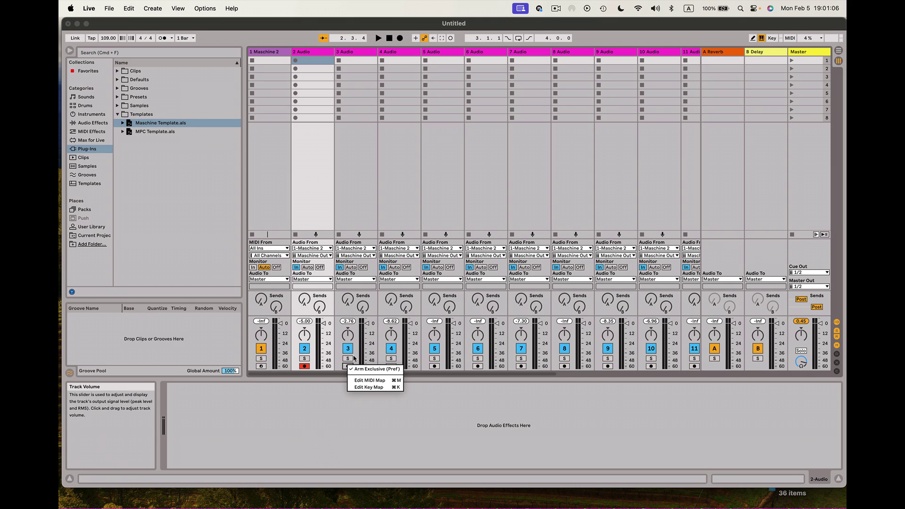
click(371, 307)
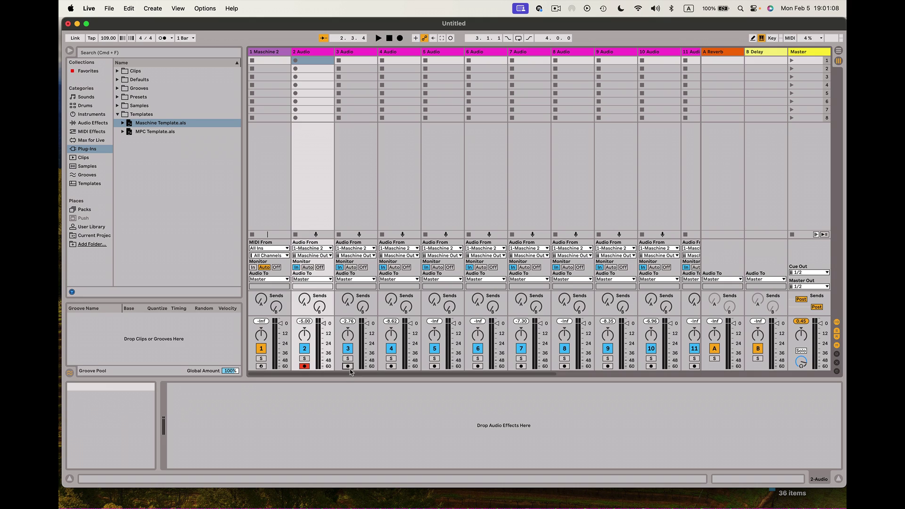
click(349, 366)
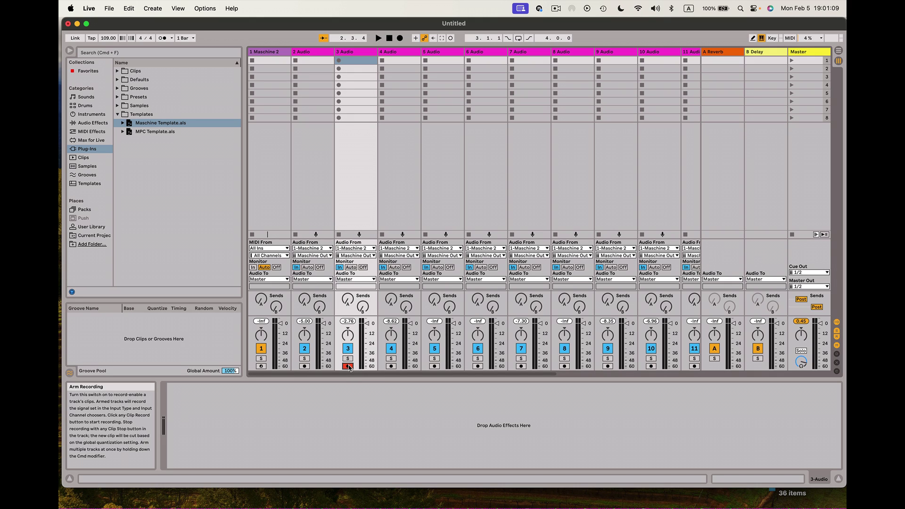
Check the arm options of 2 Audio and arm it for recording in addition to the already armed 3 Audio.
right_click(304, 367)
click(303, 366)
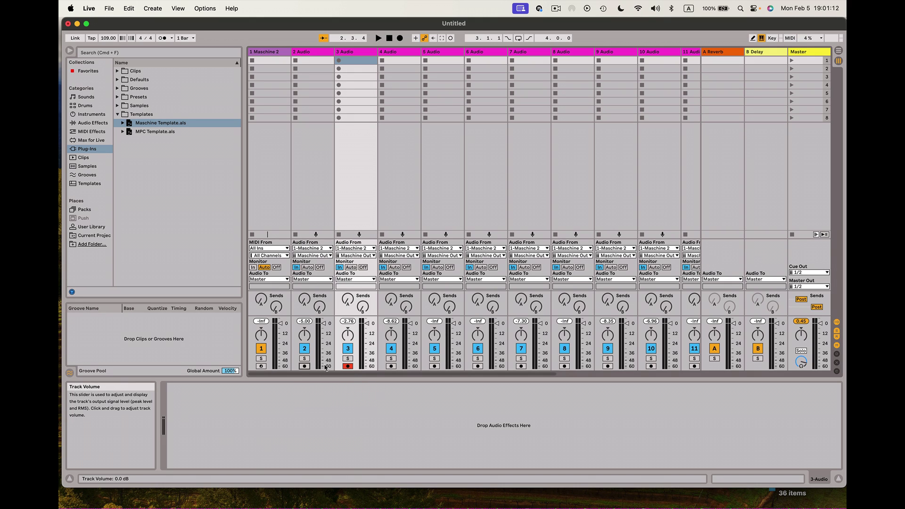
right_click(303, 366)
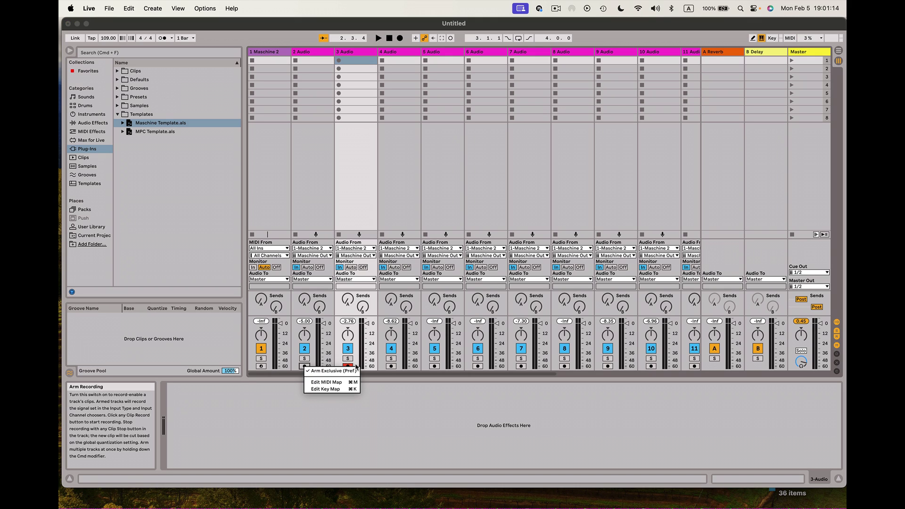
click(302, 367)
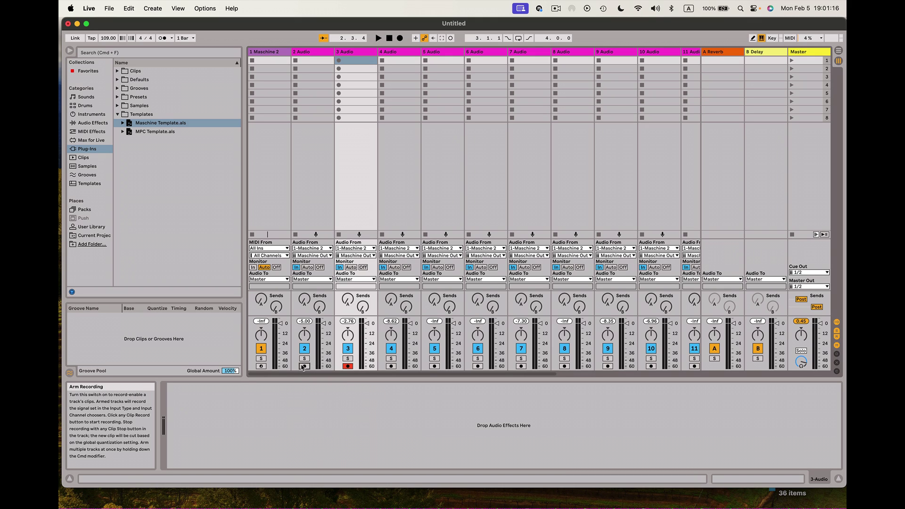
click(305, 366)
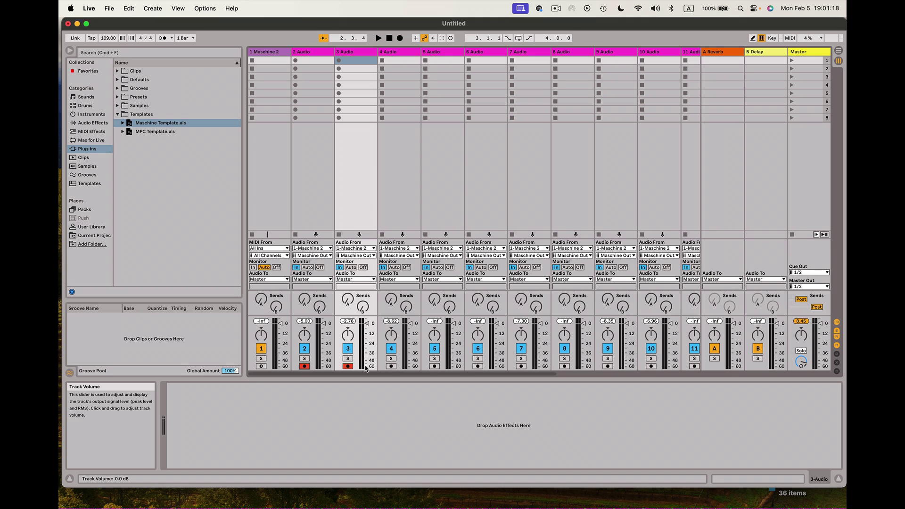
Arm tracks 4 Audio through 11 Audio for recording while keeping 2 Audio and 3 Audio armed.
click(391, 367)
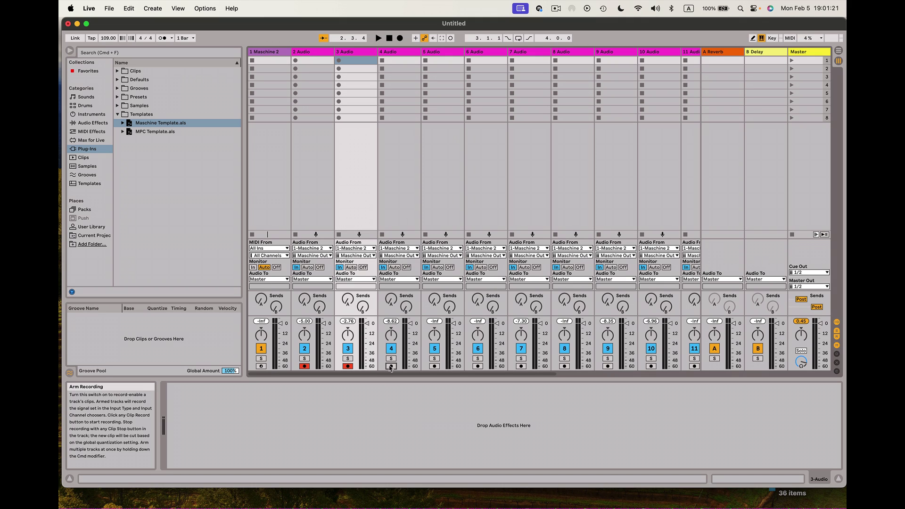
click(434, 366)
click(478, 367)
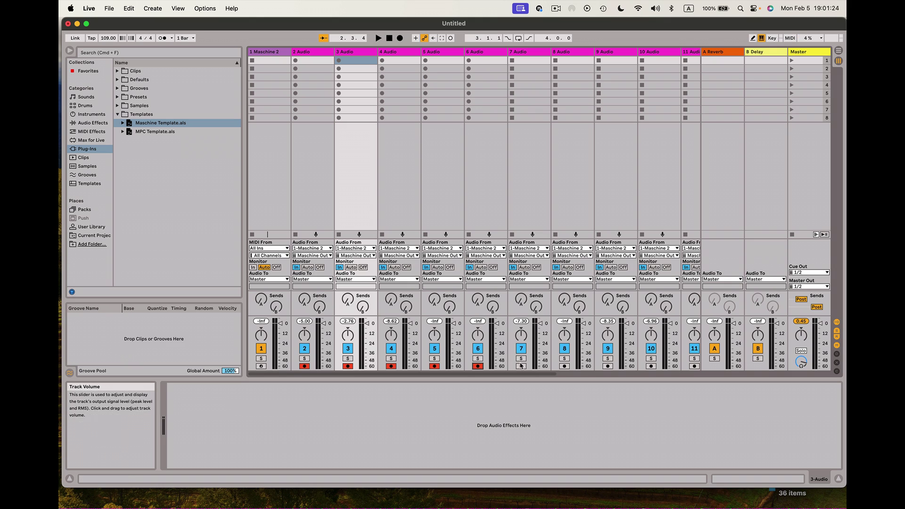
click(521, 366)
click(564, 367)
click(608, 366)
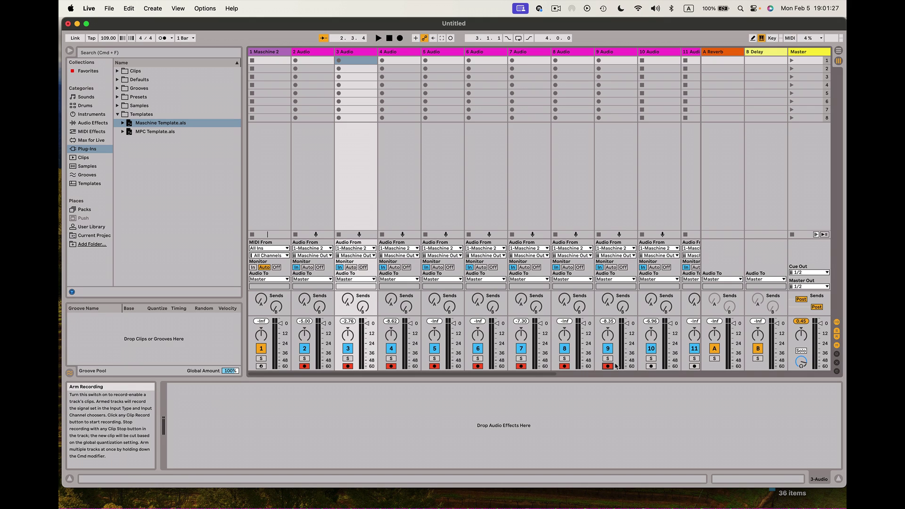
click(651, 367)
click(695, 366)
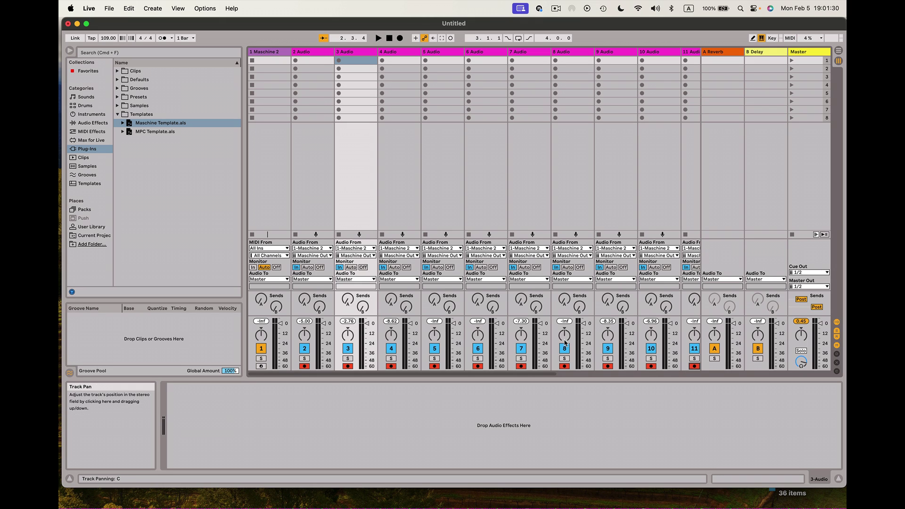
Add the remaining tracks, 12 Audio through 16 Audio, to the armed tracks and check the arm state across the whole mixer.
scroll(565, 342, right, 10)
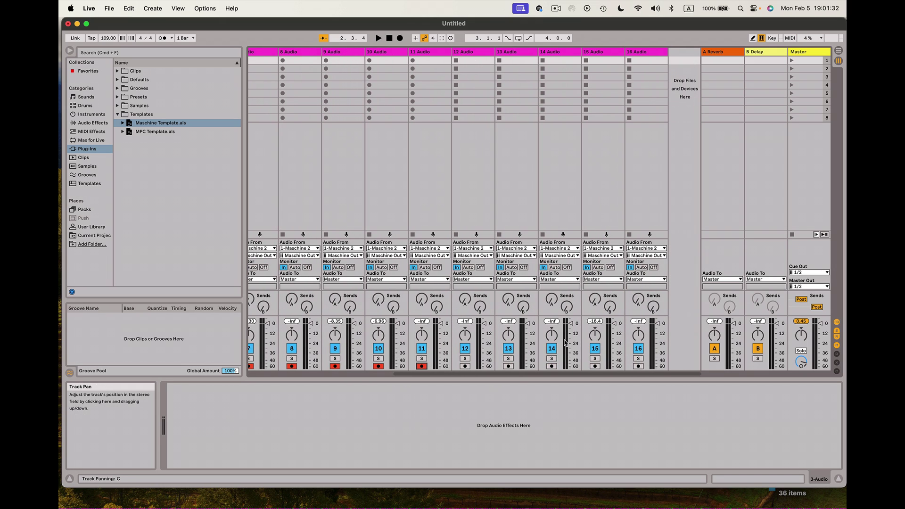
click(465, 366)
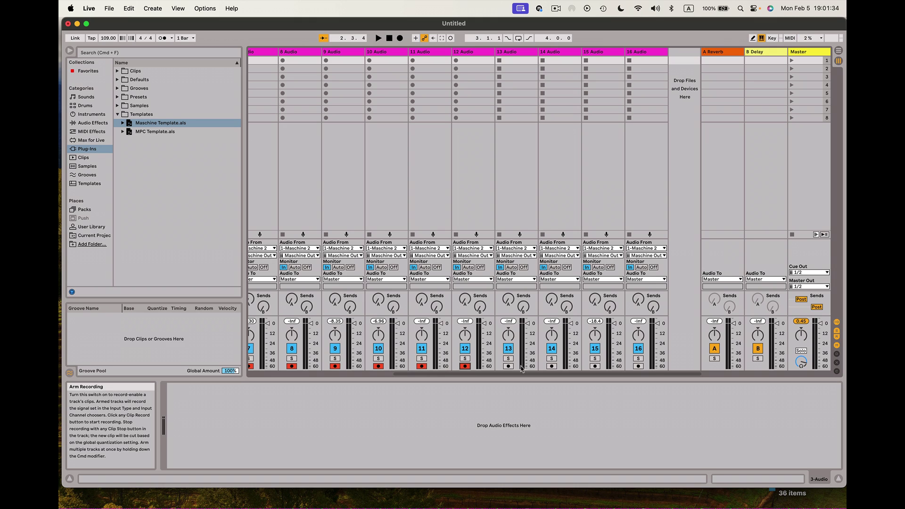
click(508, 366)
click(552, 367)
click(595, 367)
scroll(377, 254, left, 10)
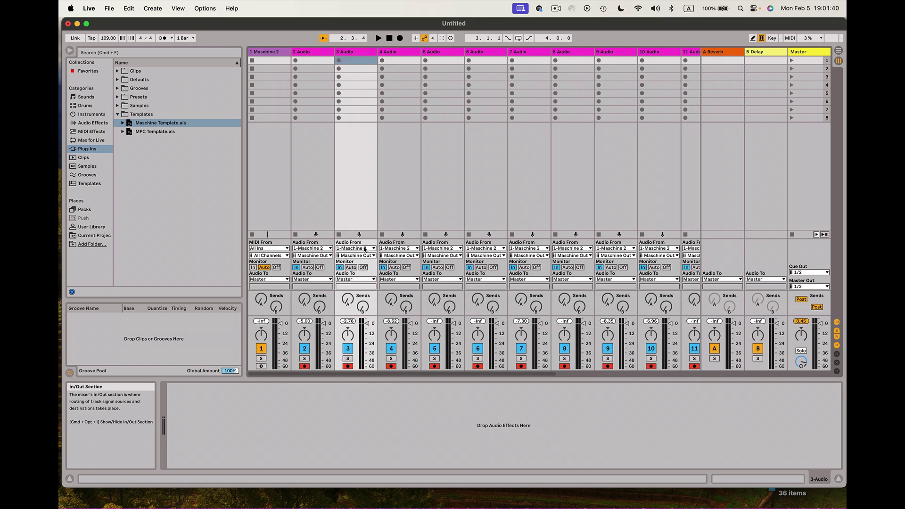
scroll(364, 249, right, 10)
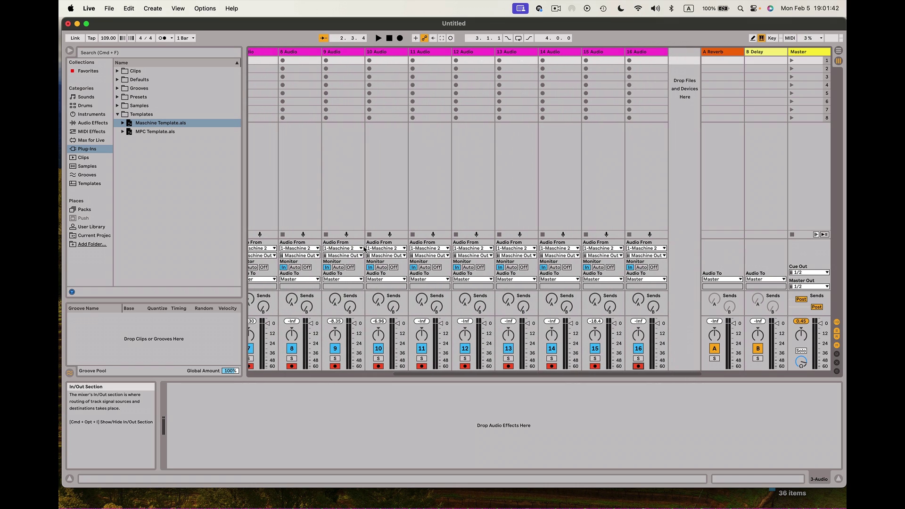
Record all armed tracks into Arrangement View for about 16 bars, lowering the Master volume to -2.6 dB in Session View meanwhile, and stop.
click(839, 51)
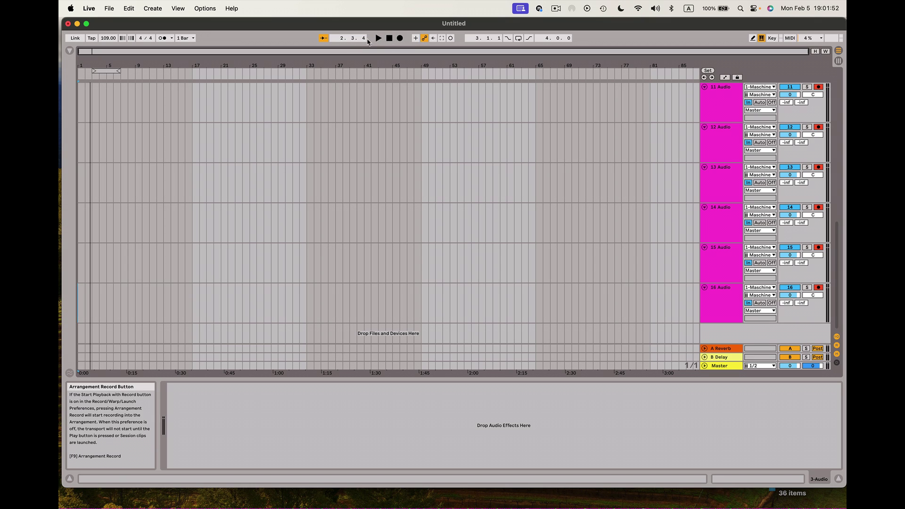
click(401, 41)
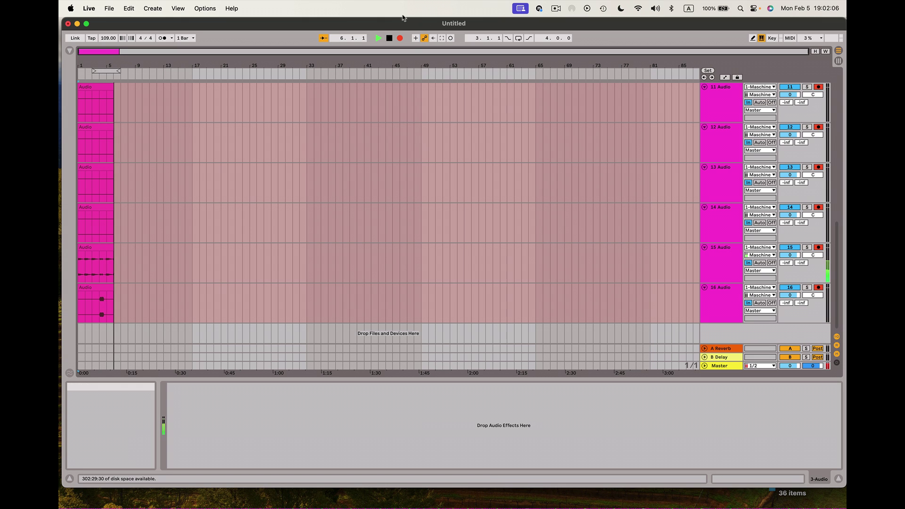
click(839, 61)
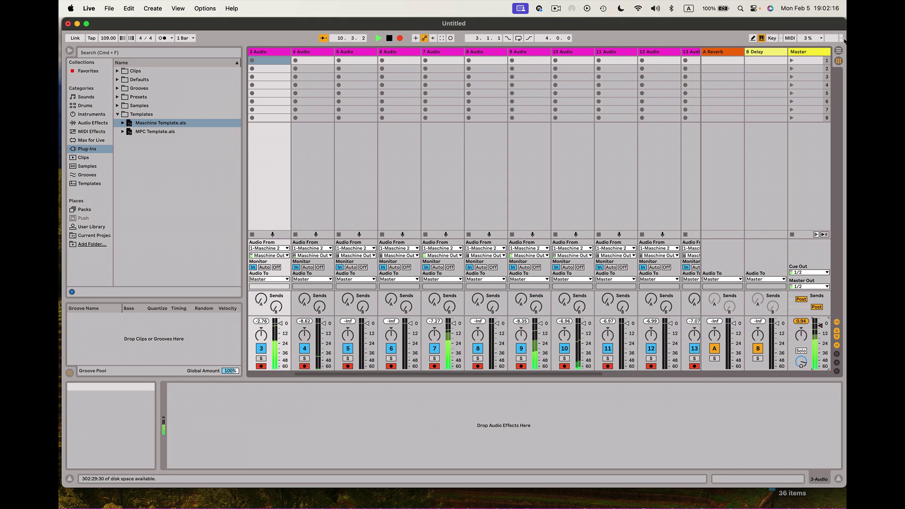
click(842, 55)
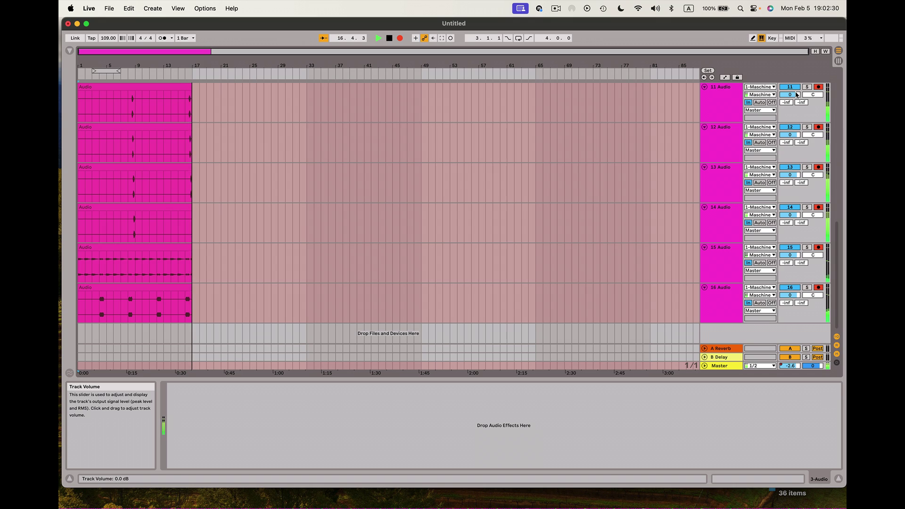
key(space)
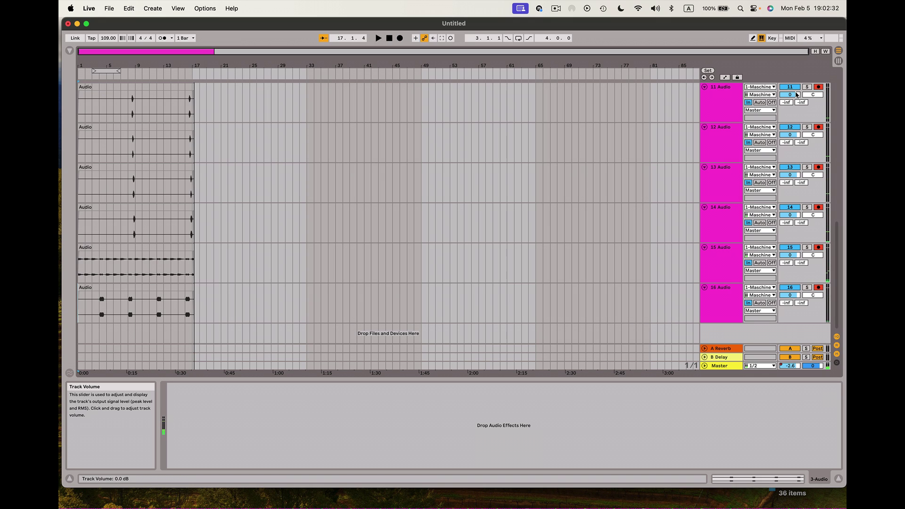